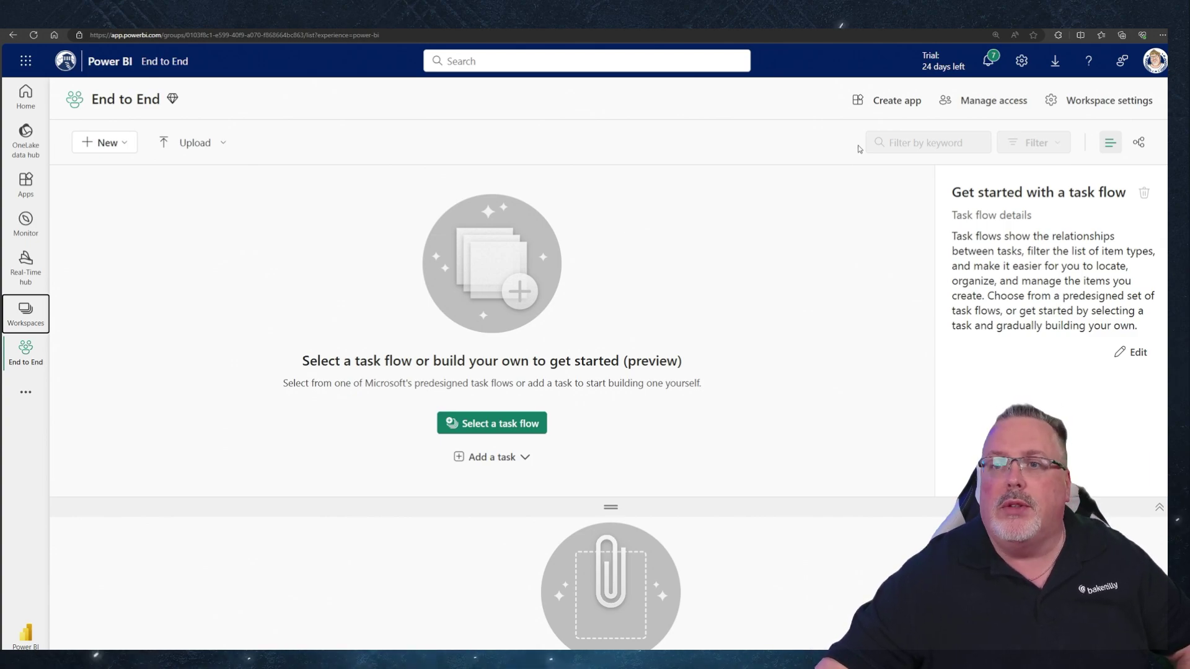
Open the End to End workspace's settings and review the General section, including image, name, domain, contacts and OneDrive
click(1065, 103)
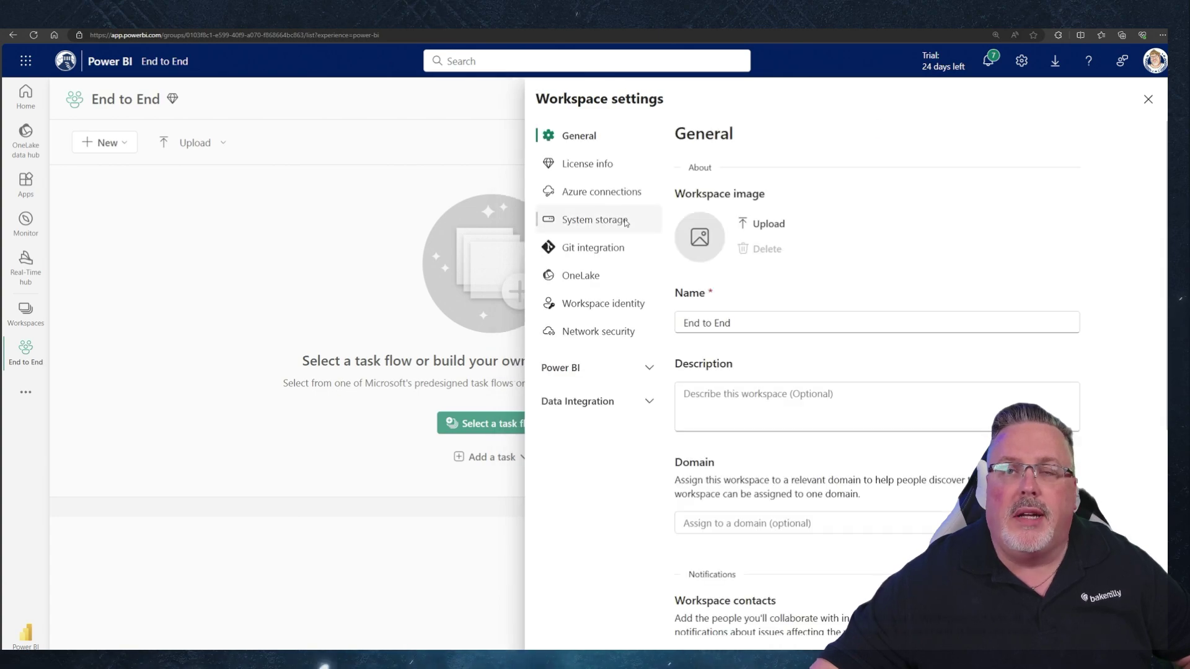
scroll(678, 354, down, 3)
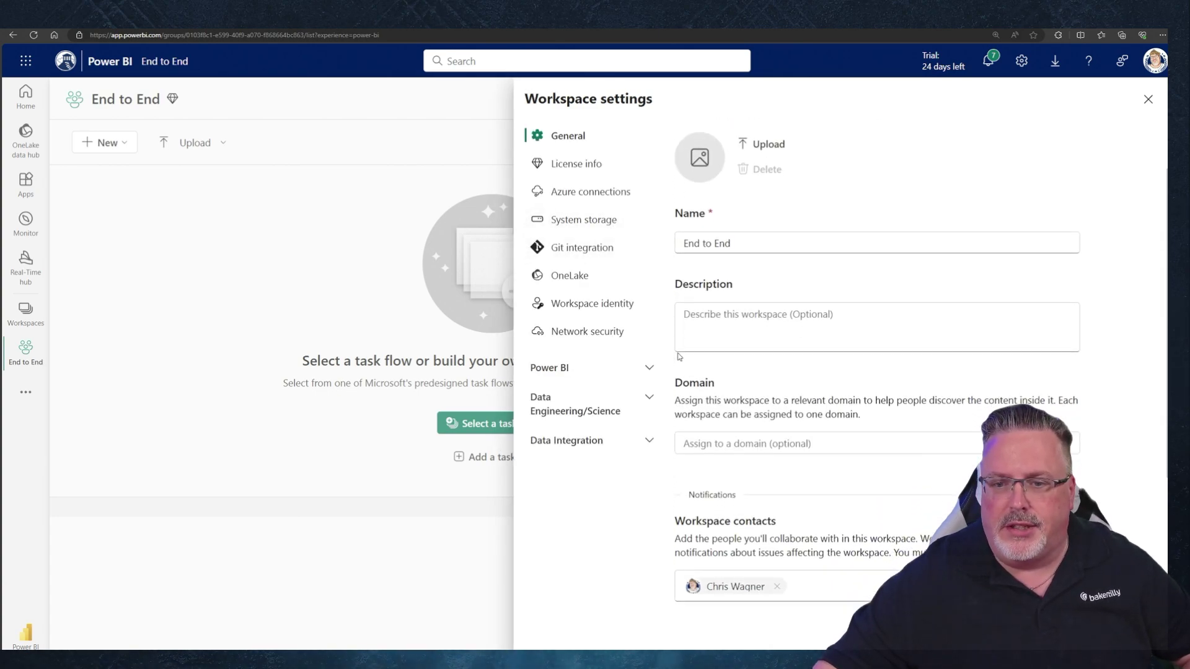
scroll(678, 353, down, 3)
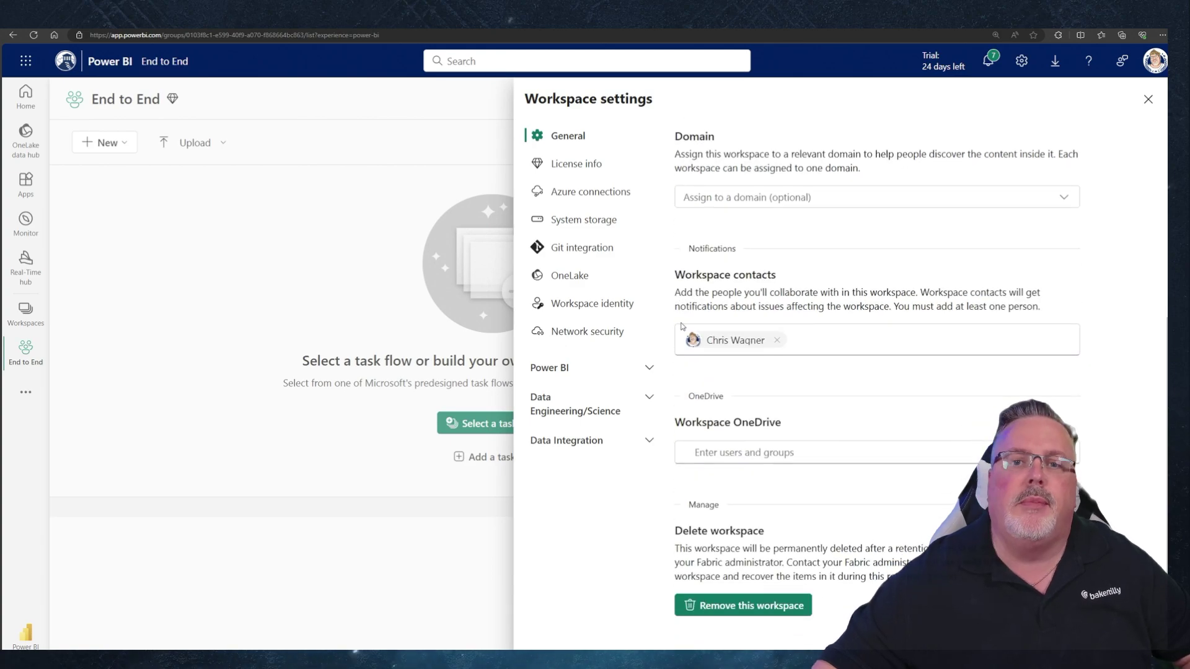
scroll(686, 322, up, 1)
scroll(685, 321, up, 5)
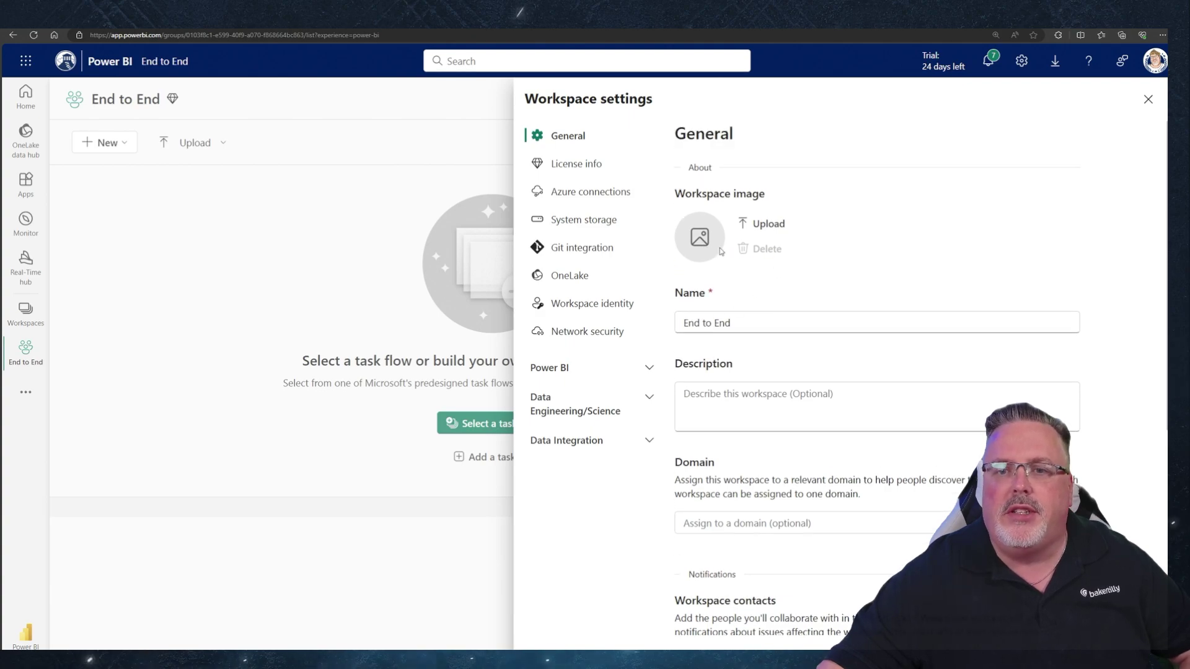
Examine the workspace's license configuration, including current license, capacity and semantic model storage format, and close the settings
click(593, 174)
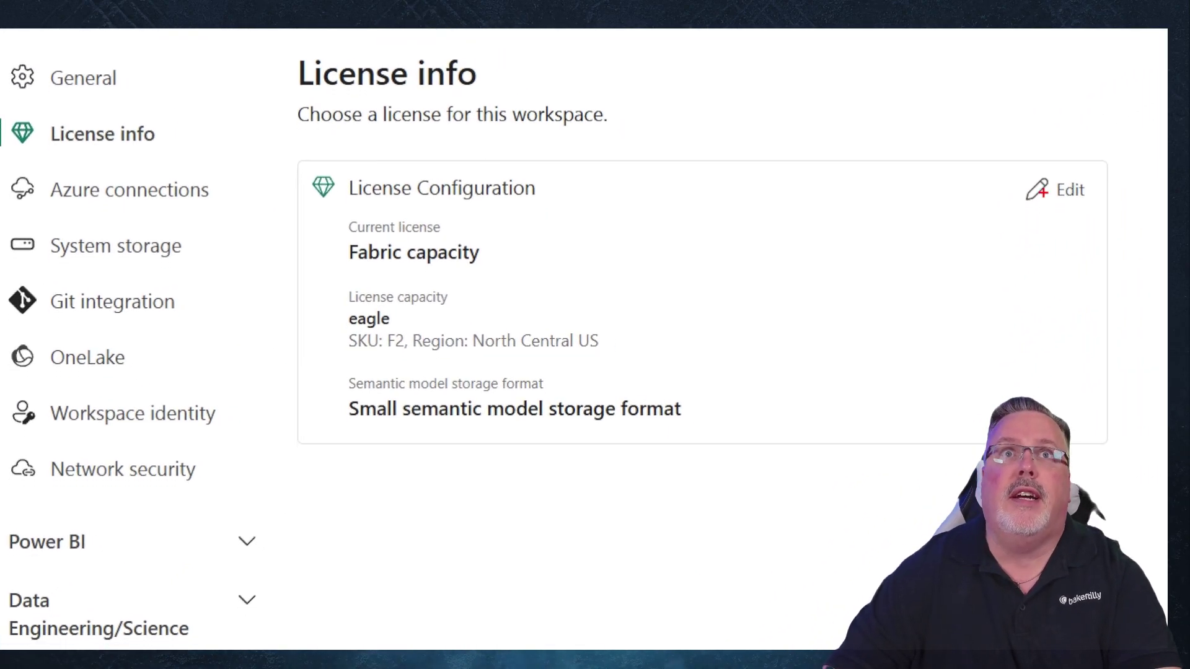
drag(293, 141, 846, 463)
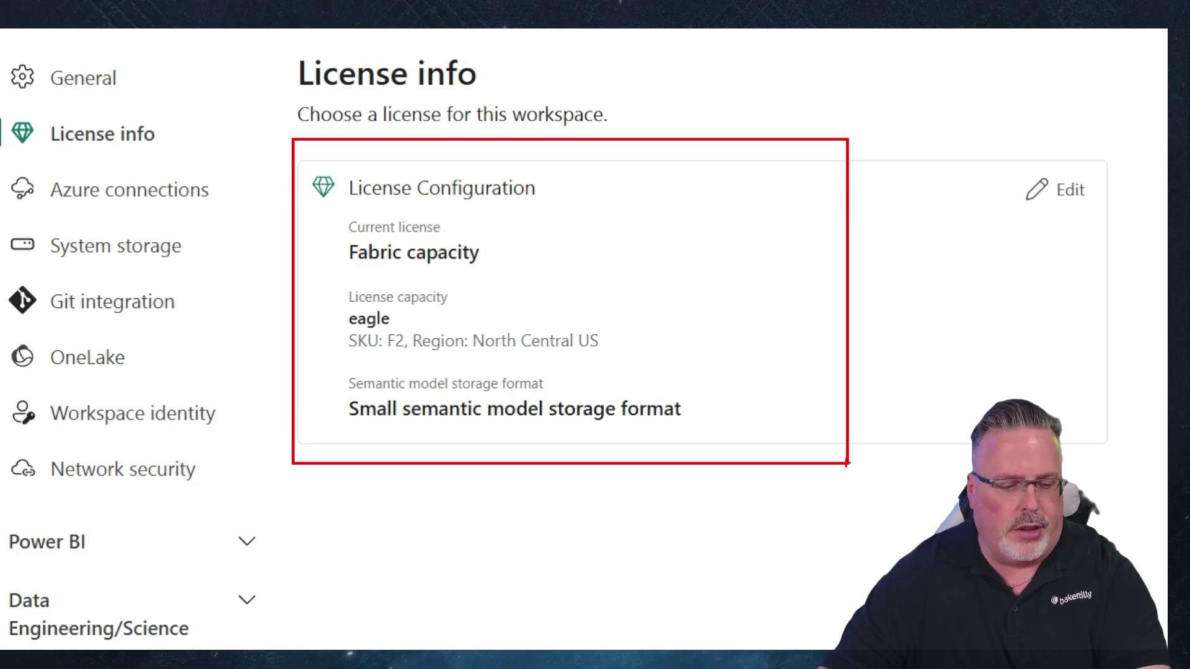
key(Escape)
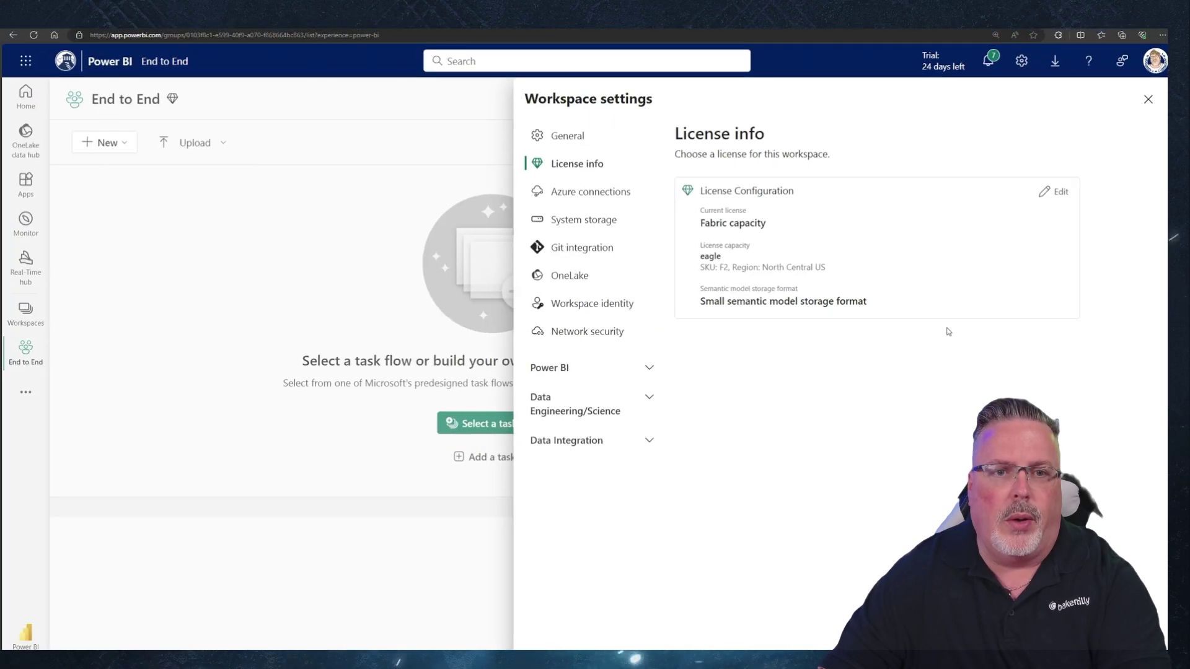
click(1147, 99)
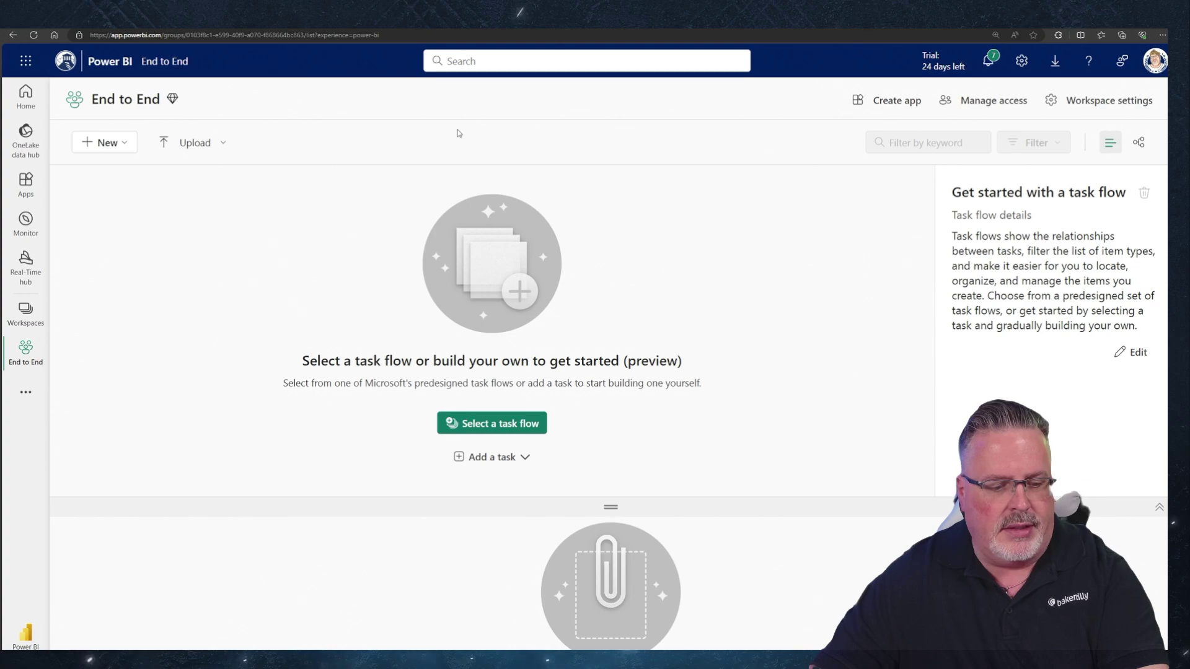
key(ctrl+1)
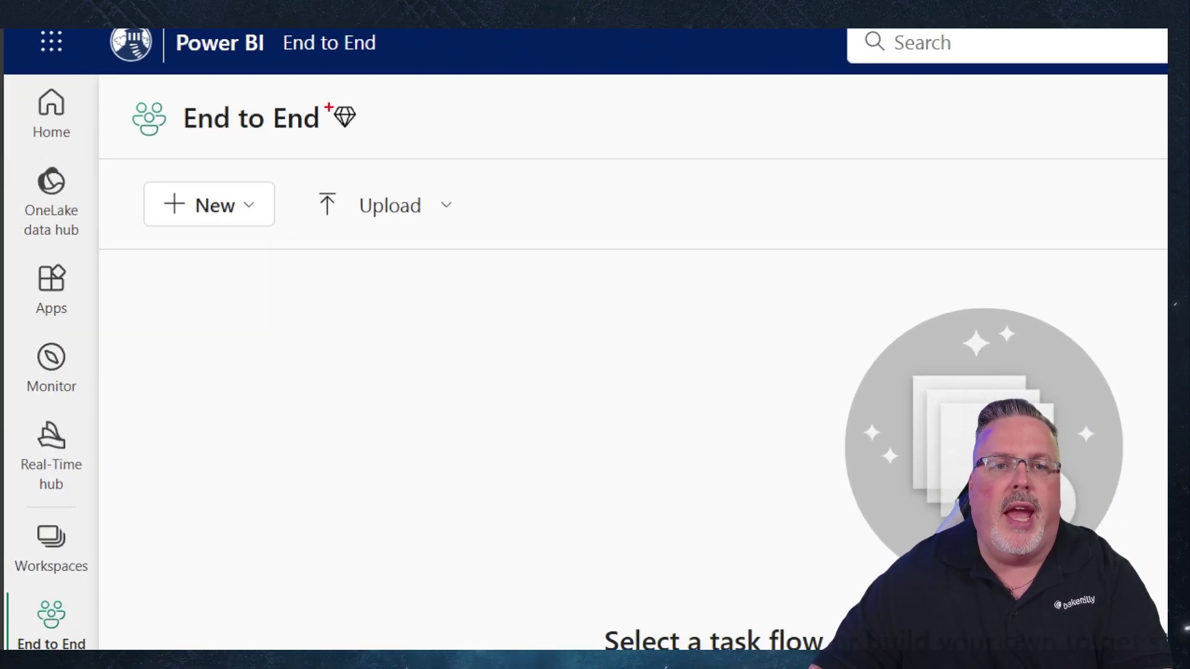
mouse_move(119, 93)
mouse_down()
mouse_move(167, 120)
mouse_move(391, 156)
mouse_up()
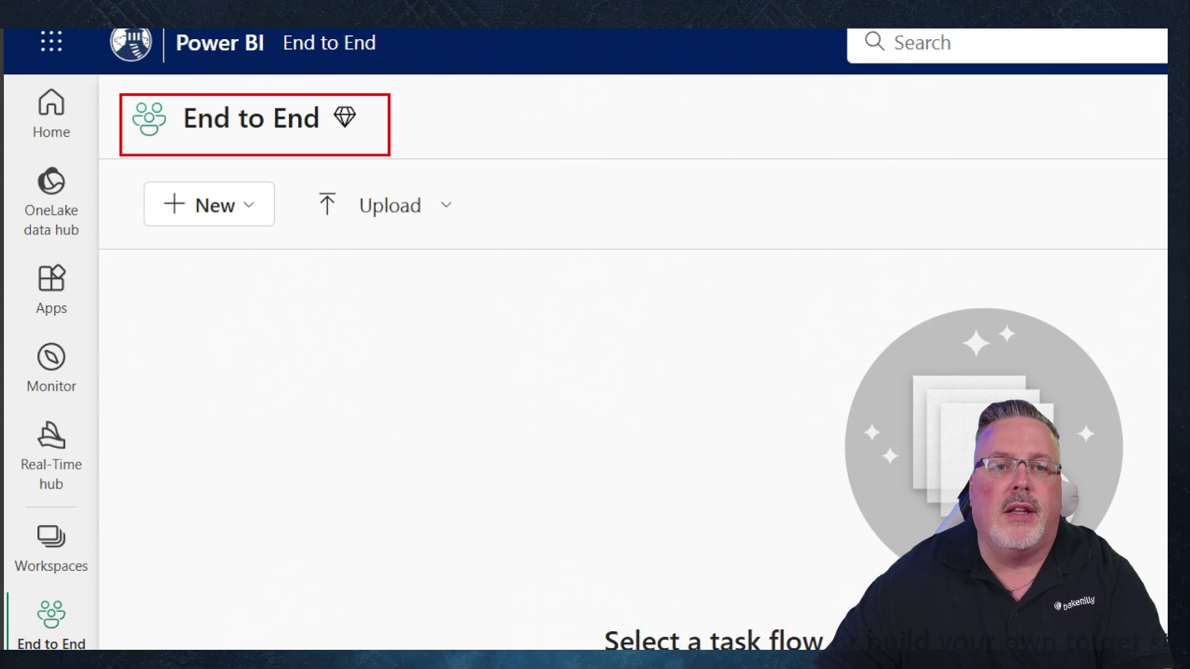
mouse_move(326, 99)
mouse_down()
mouse_move(364, 133)
mouse_move(380, 115)
mouse_move(369, 115)
mouse_up()
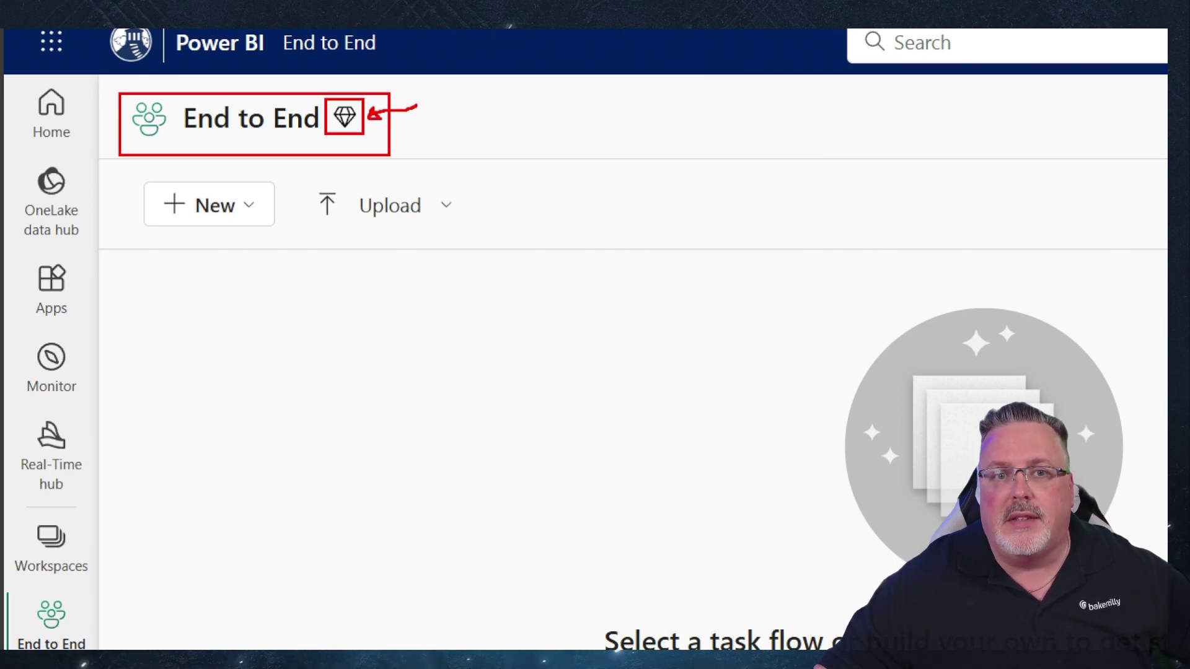
drag(370, 114, 375, 114)
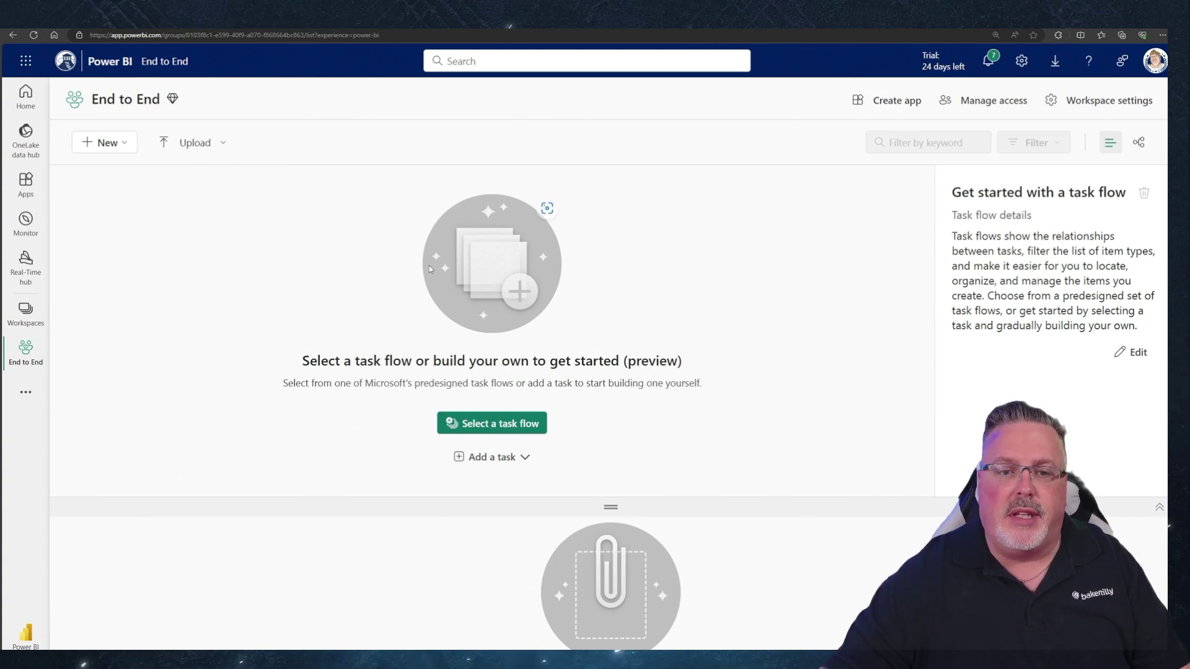
Add a Get data task to the workspace's empty task flow and place it near the canvas's upper-left corner
click(126, 154)
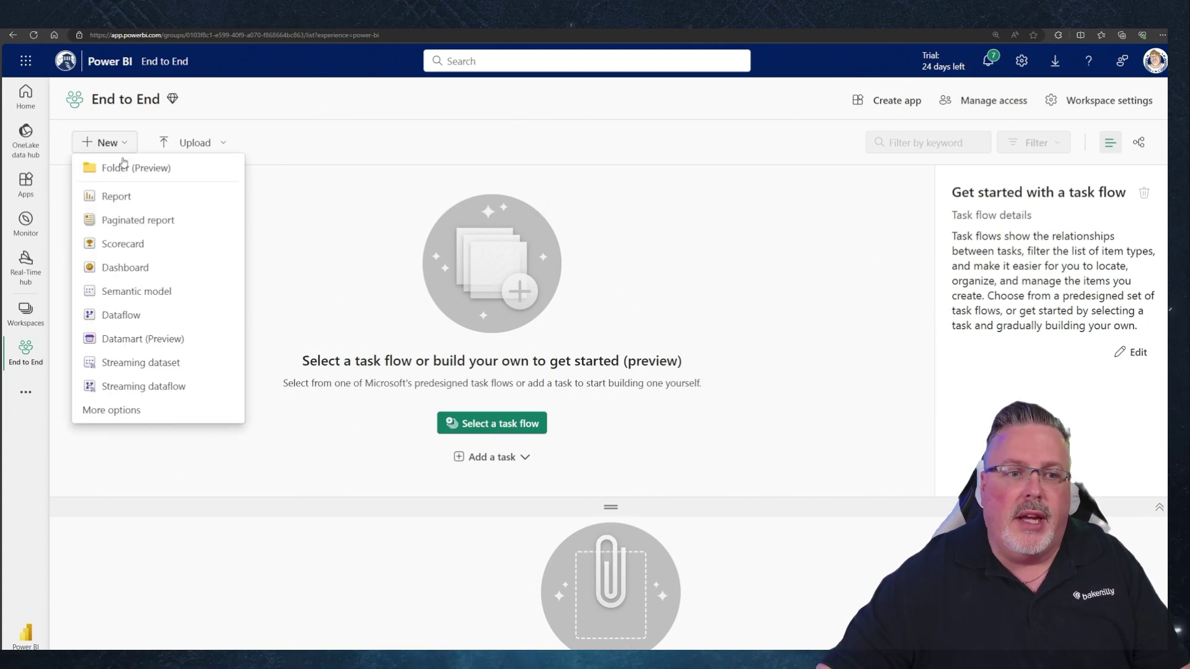
click(525, 458)
click(498, 504)
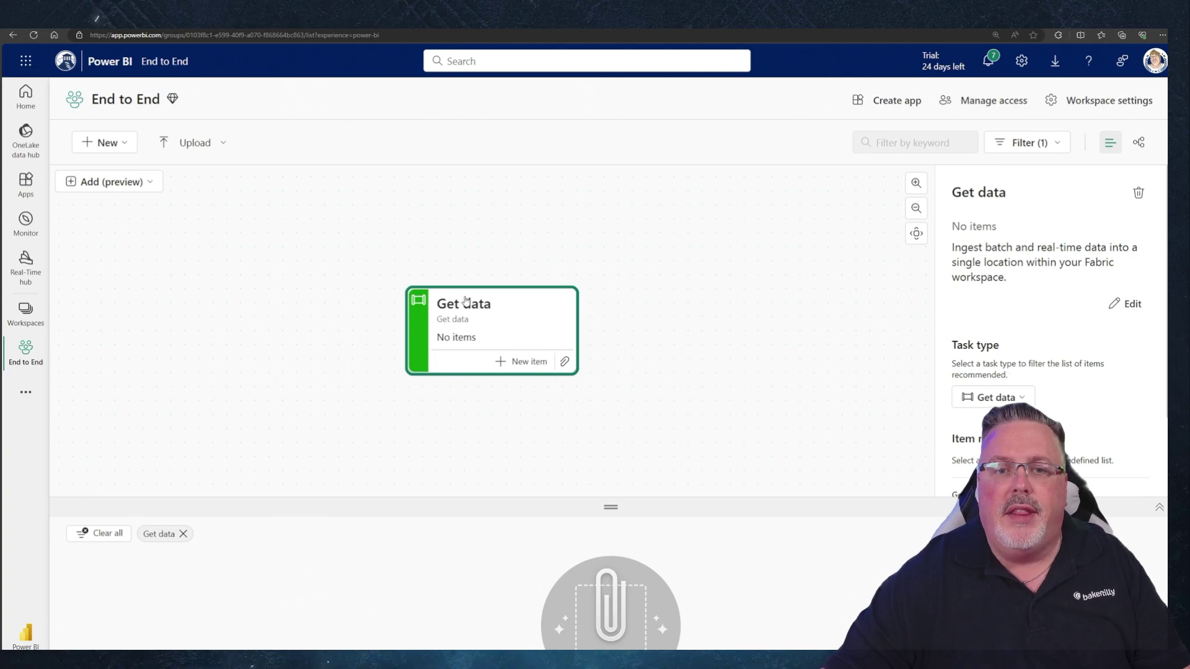
drag(466, 300, 195, 249)
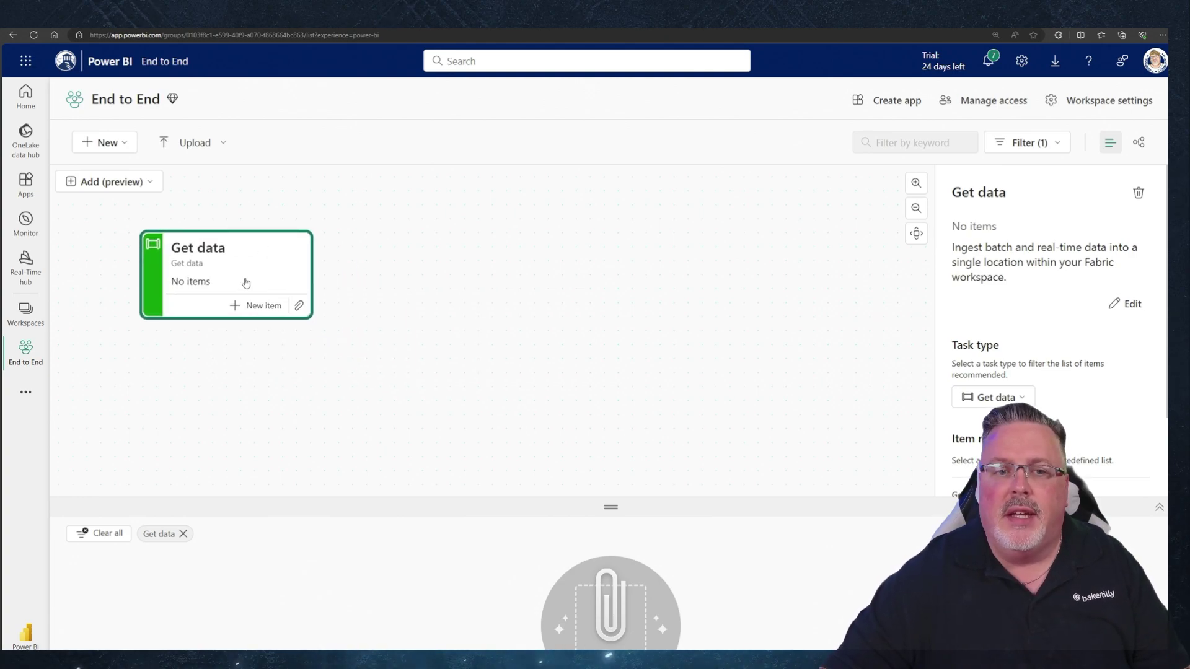
Rename the Get data task as "Get data from source" and save the task details
click(1123, 305)
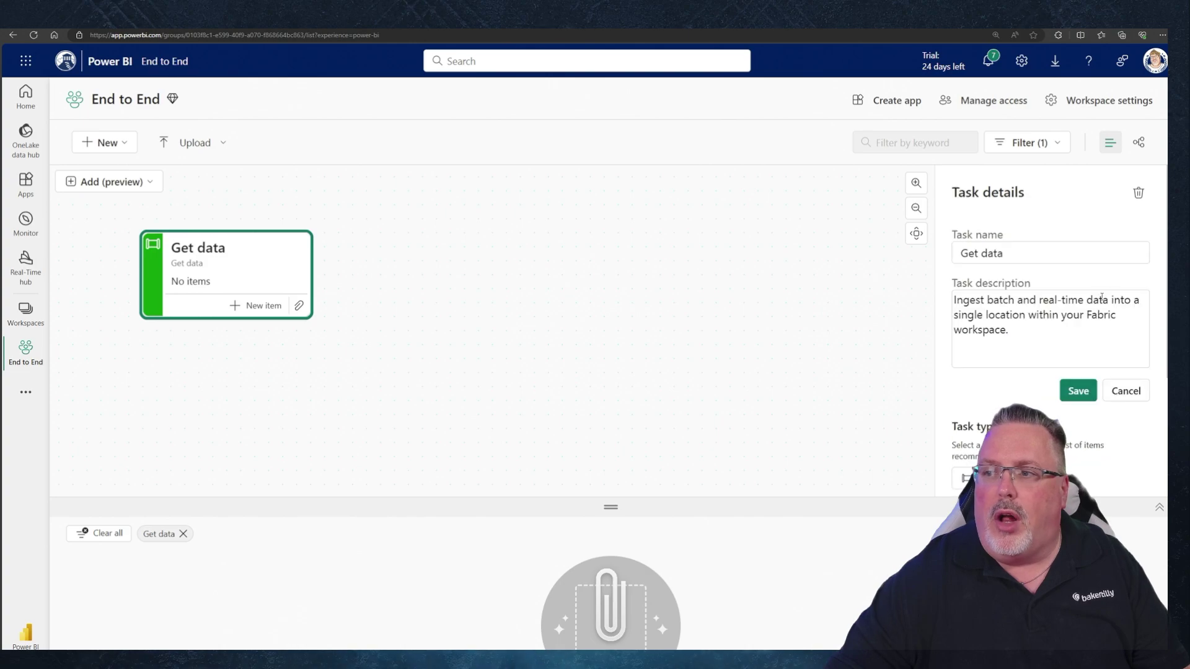
click(1022, 254)
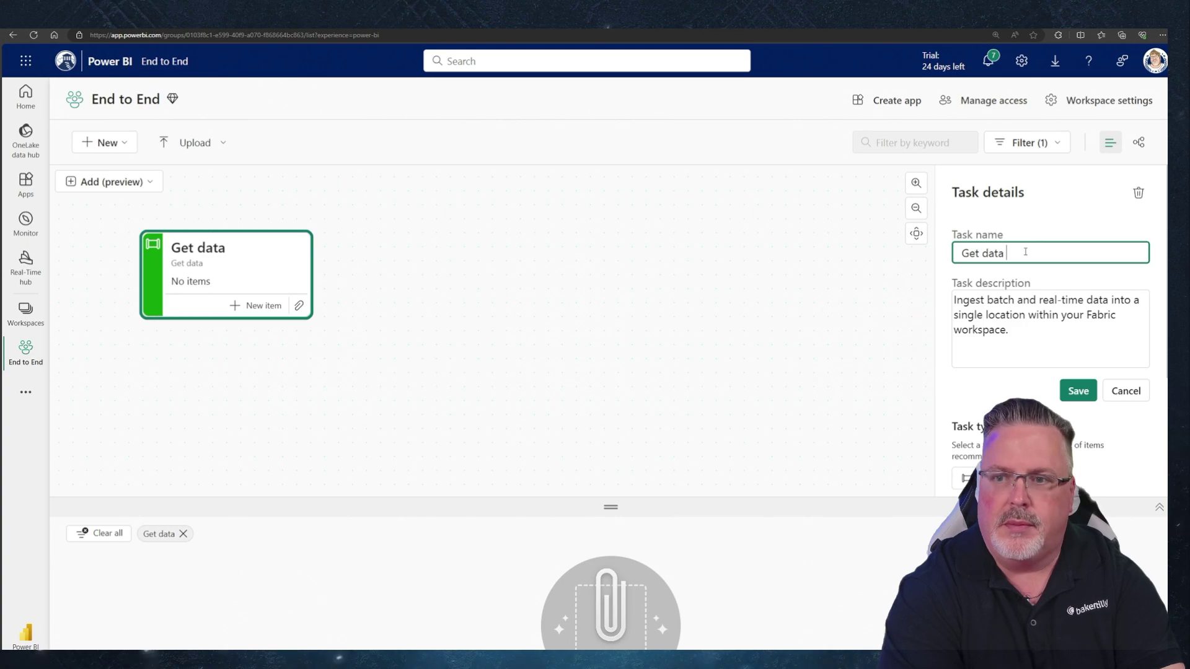
text(from source)
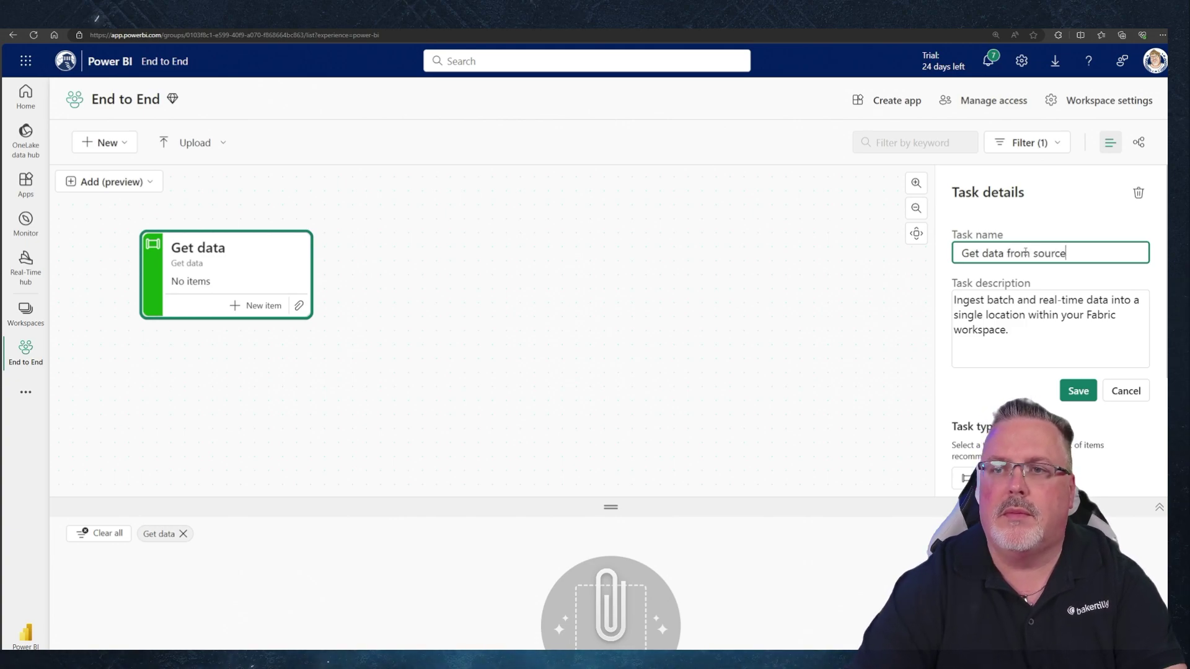
click(1079, 389)
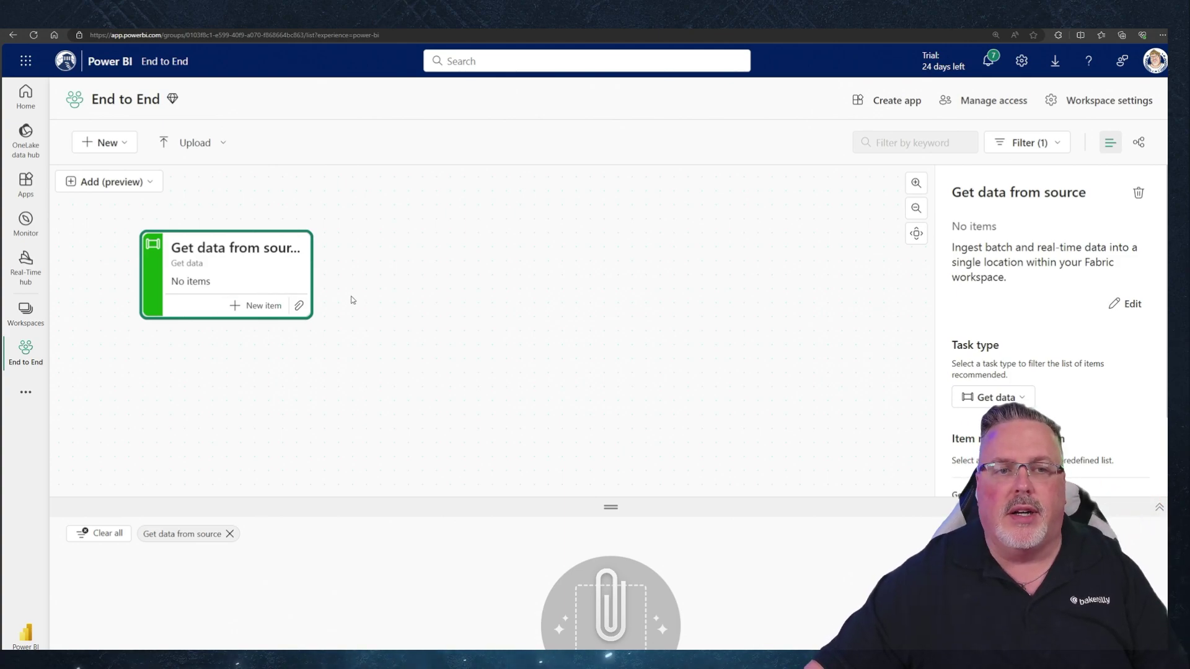
click(255, 306)
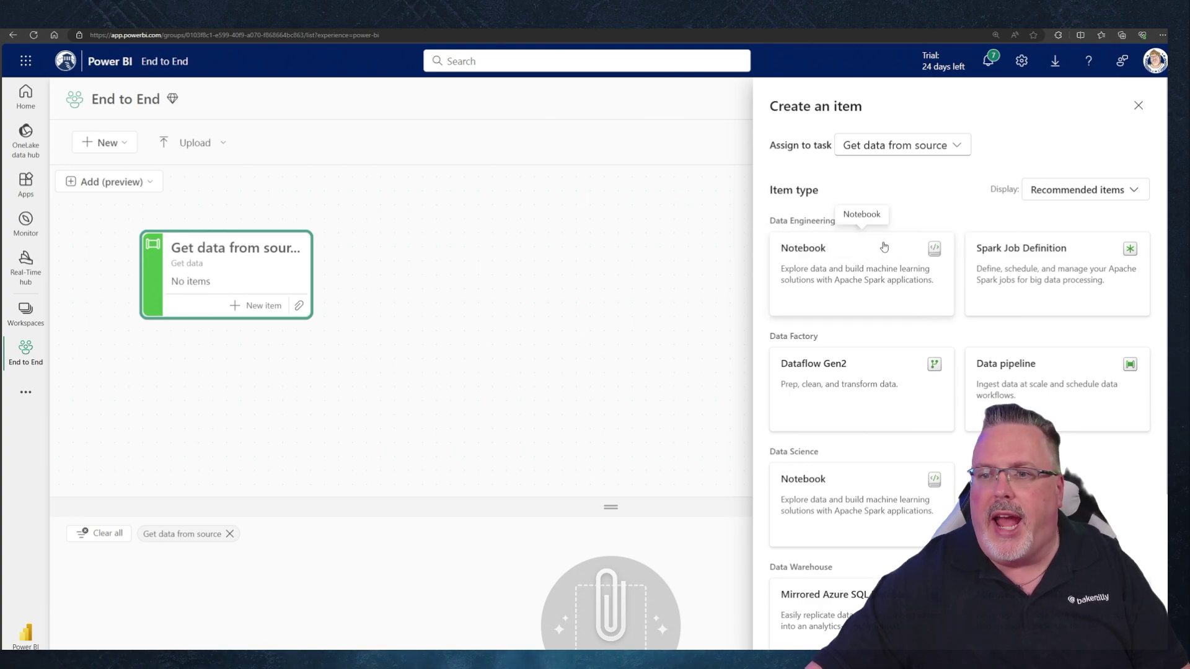
drag(1125, 190, 1053, 193)
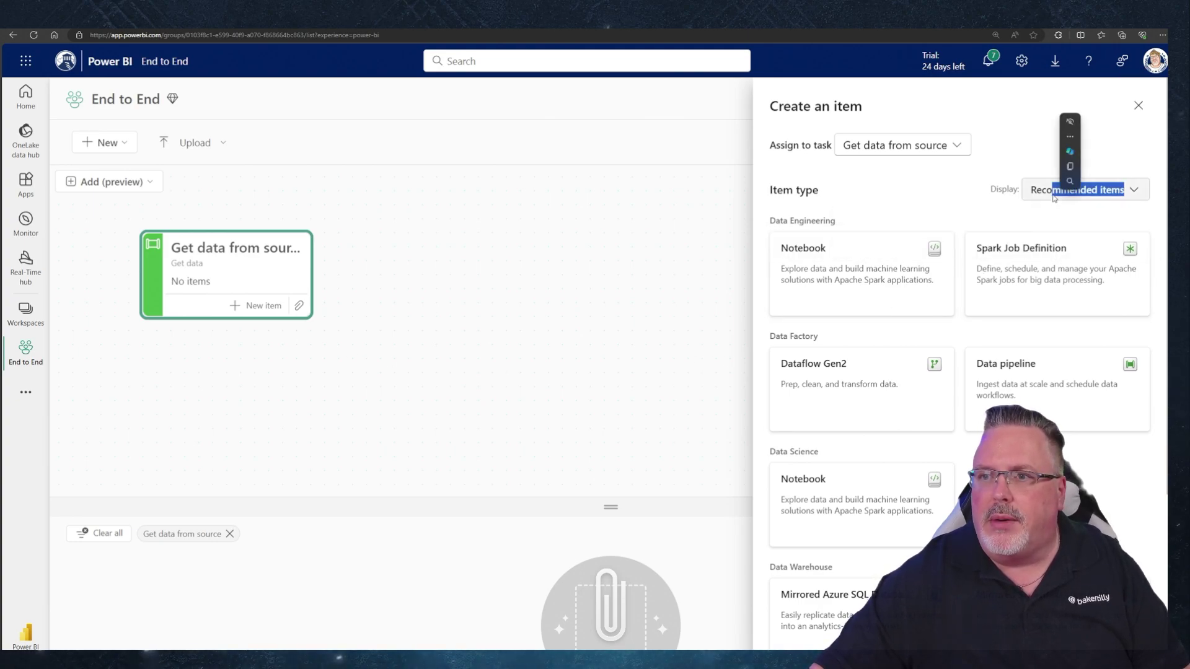
click(1053, 193)
click(1047, 217)
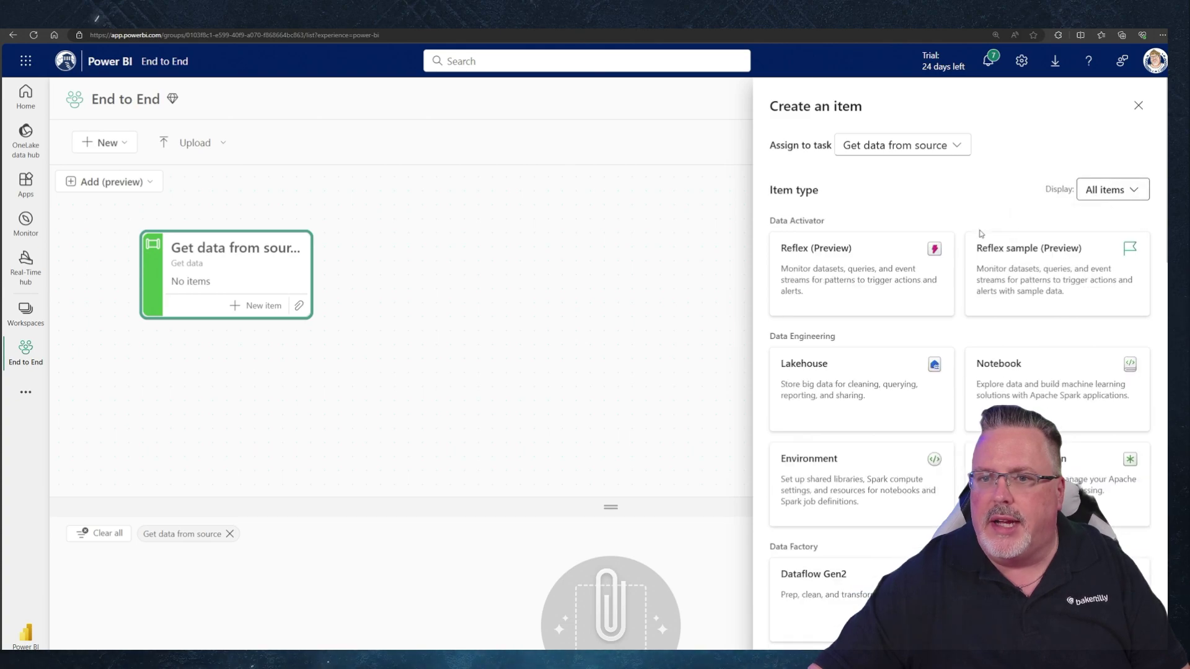
click(868, 384)
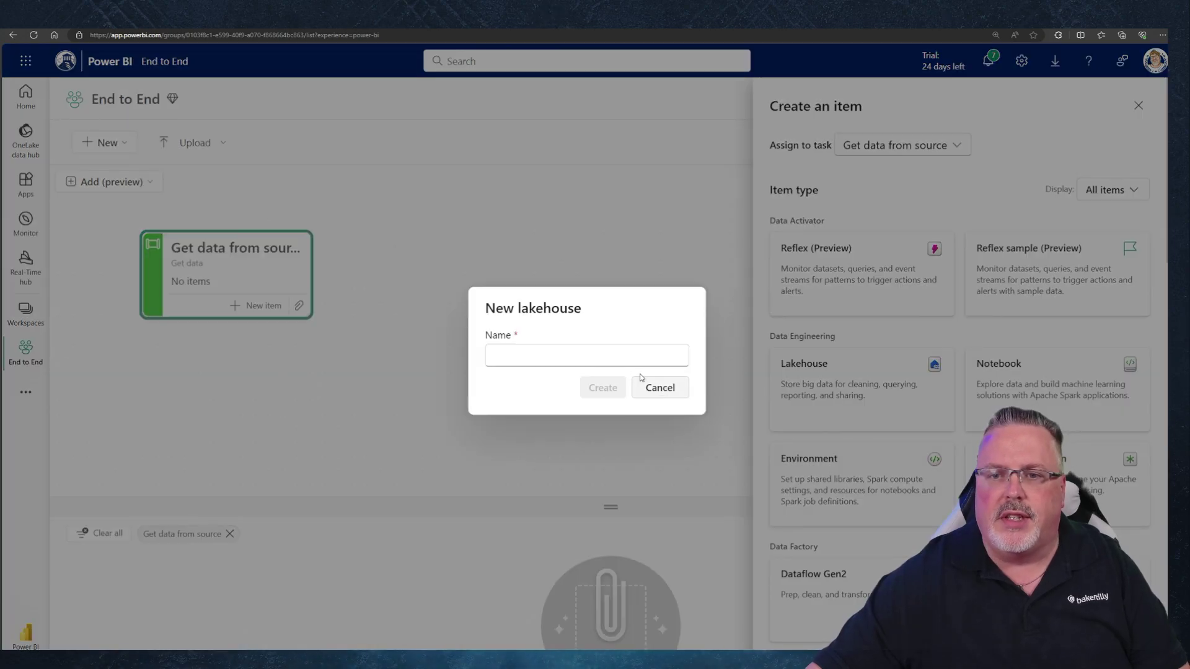
click(669, 388)
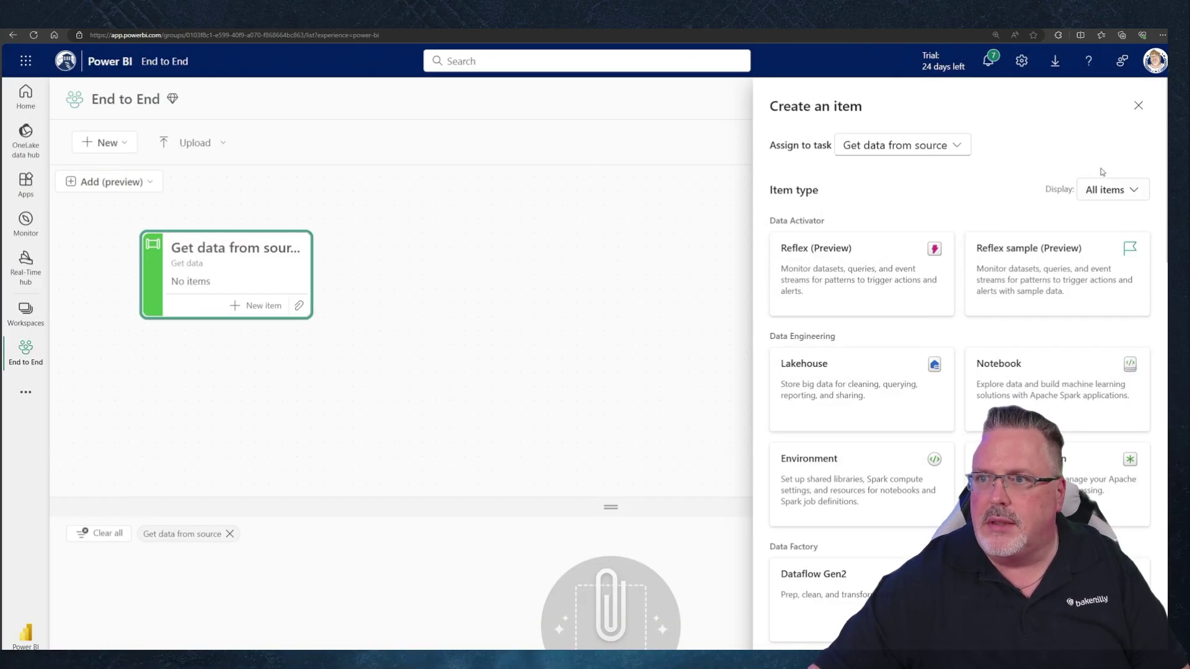
click(1137, 107)
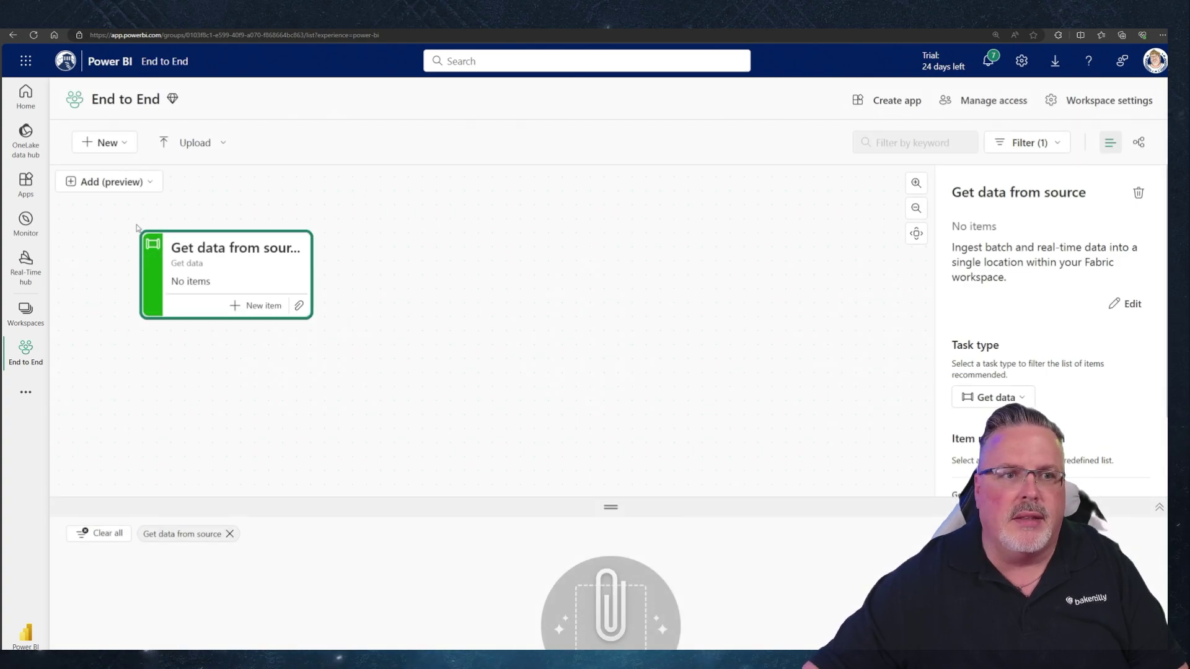
Add a Store data task to the task flow and name it "Land Data"
click(109, 182)
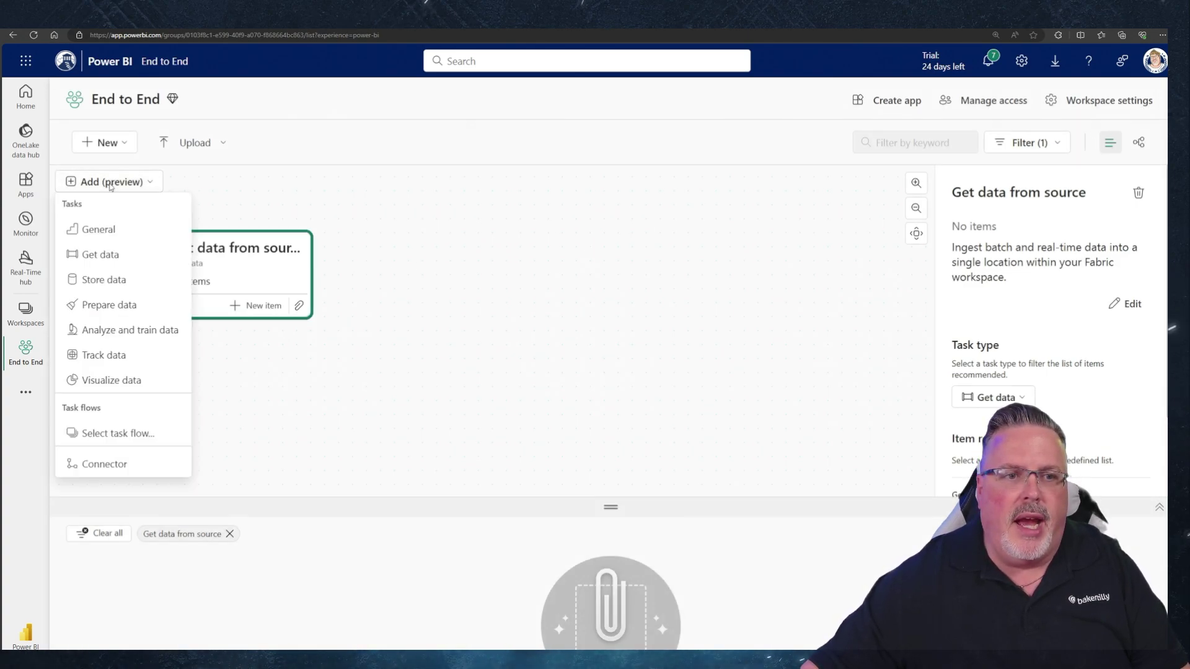
click(102, 279)
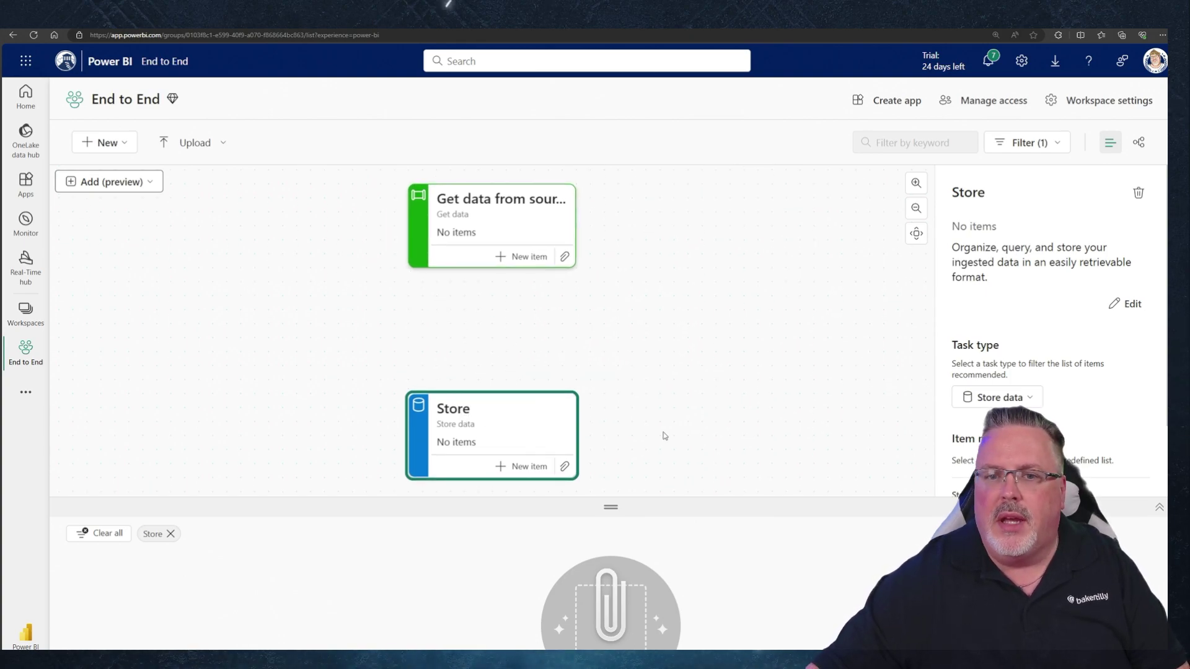
click(1130, 303)
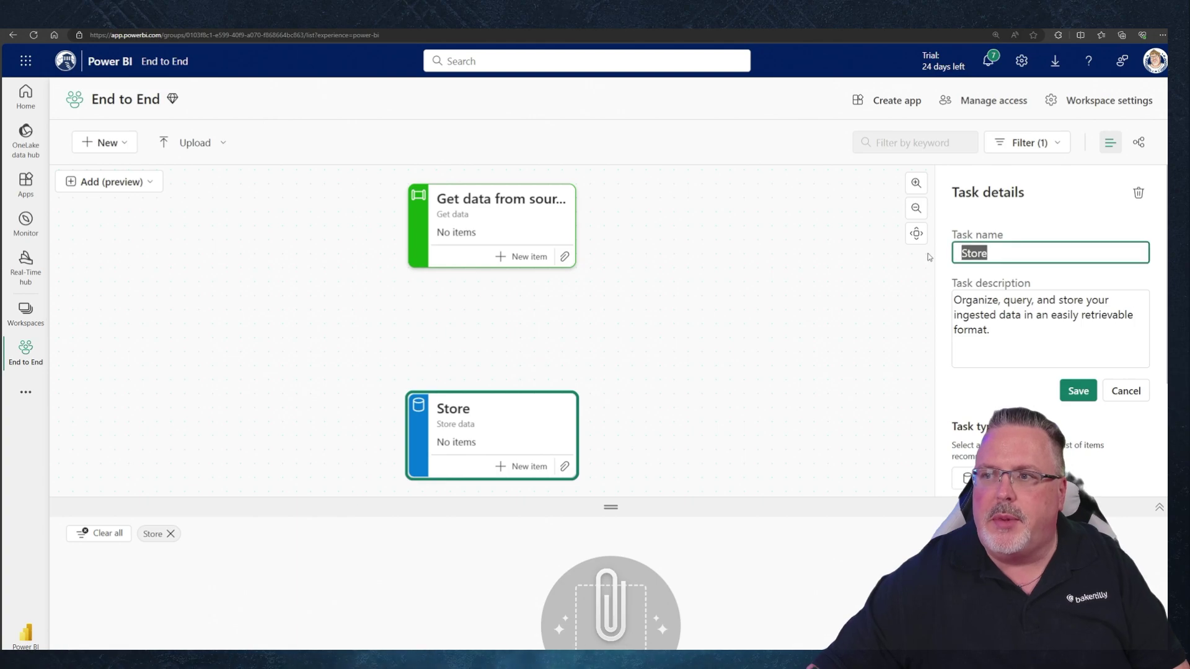
double_click(991, 253)
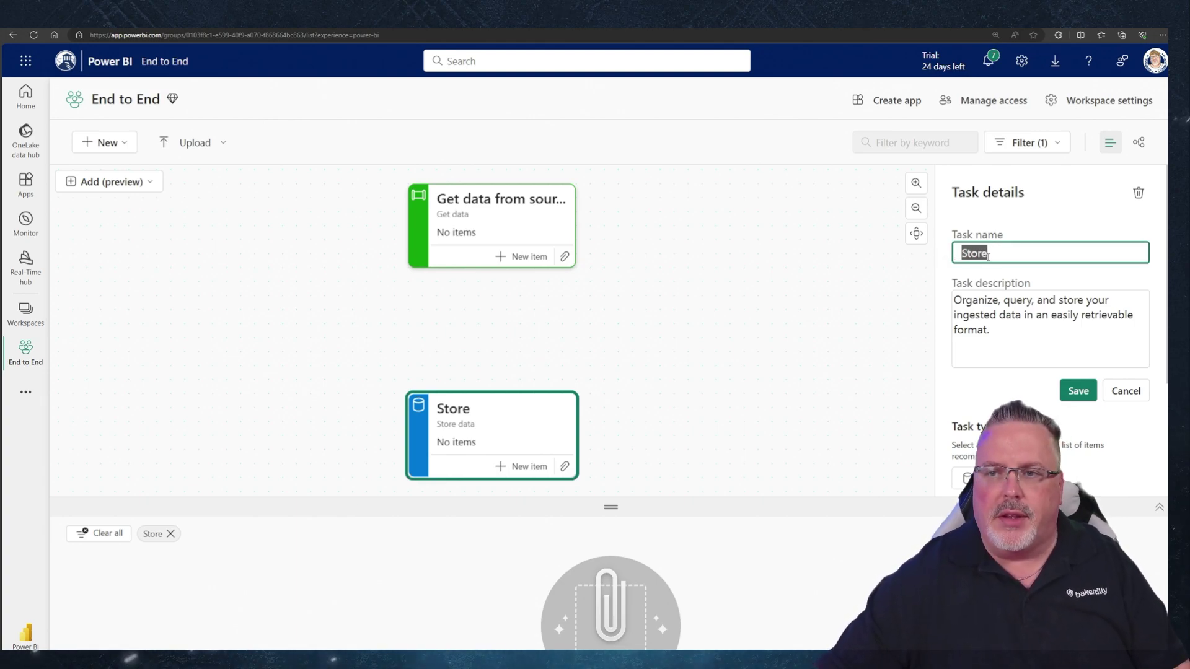
text(Land Data)
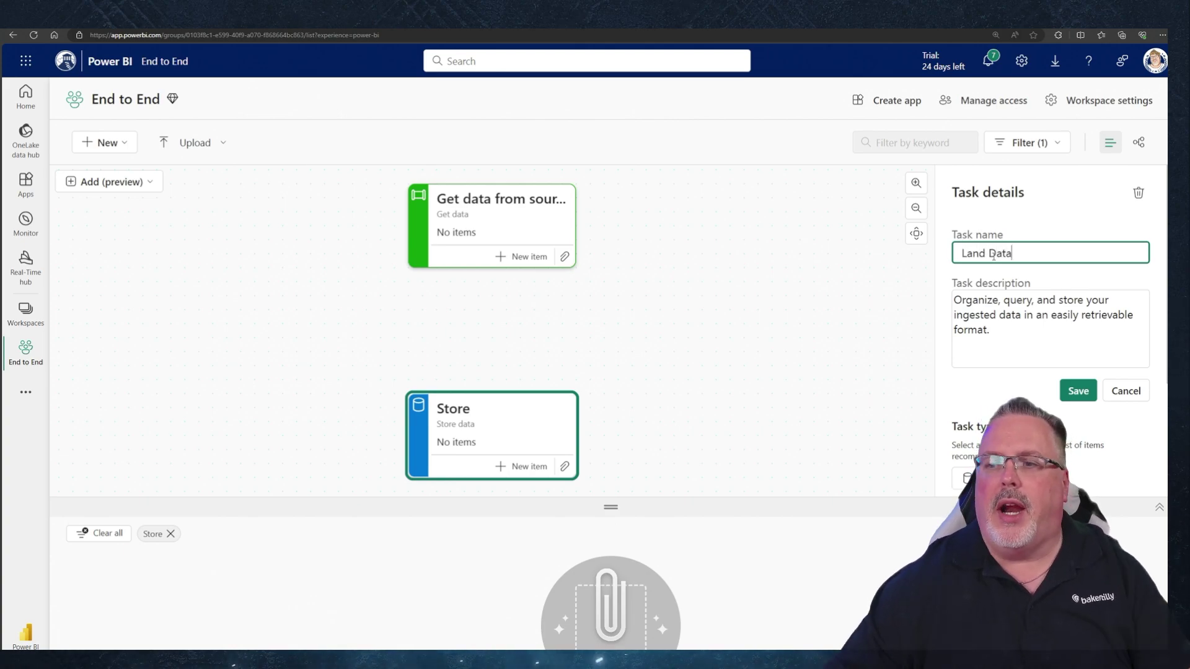
click(1086, 391)
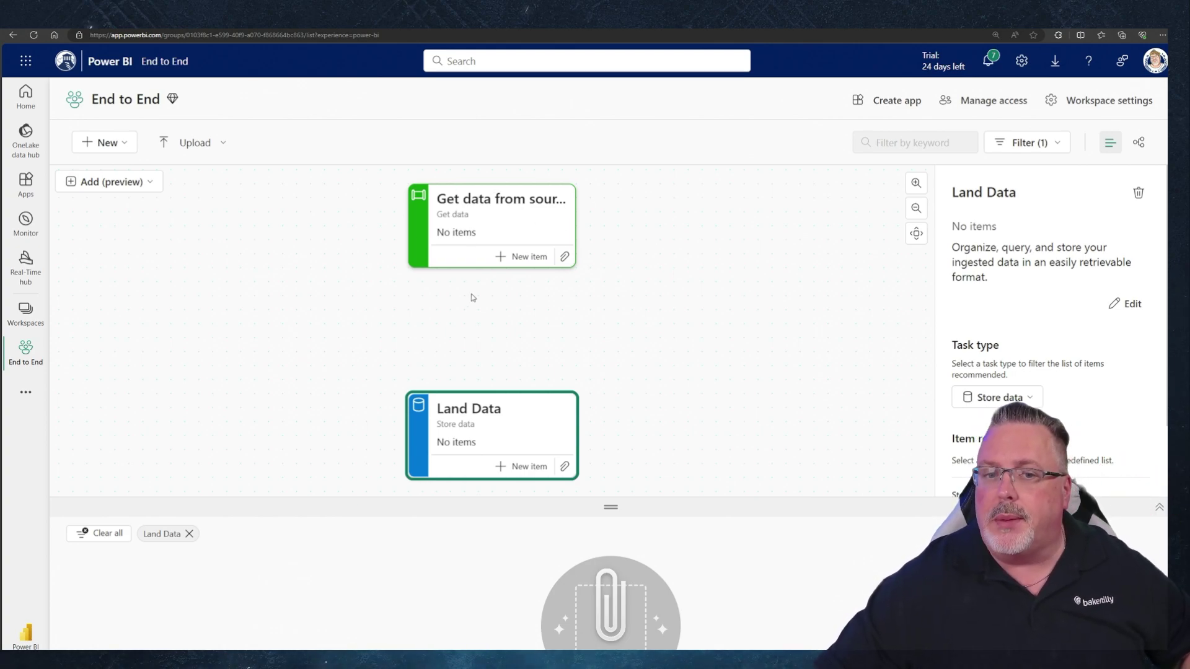
Connect "Get data from source" to "Land Data" and arrange the two tasks side by side in one row
click(563, 237)
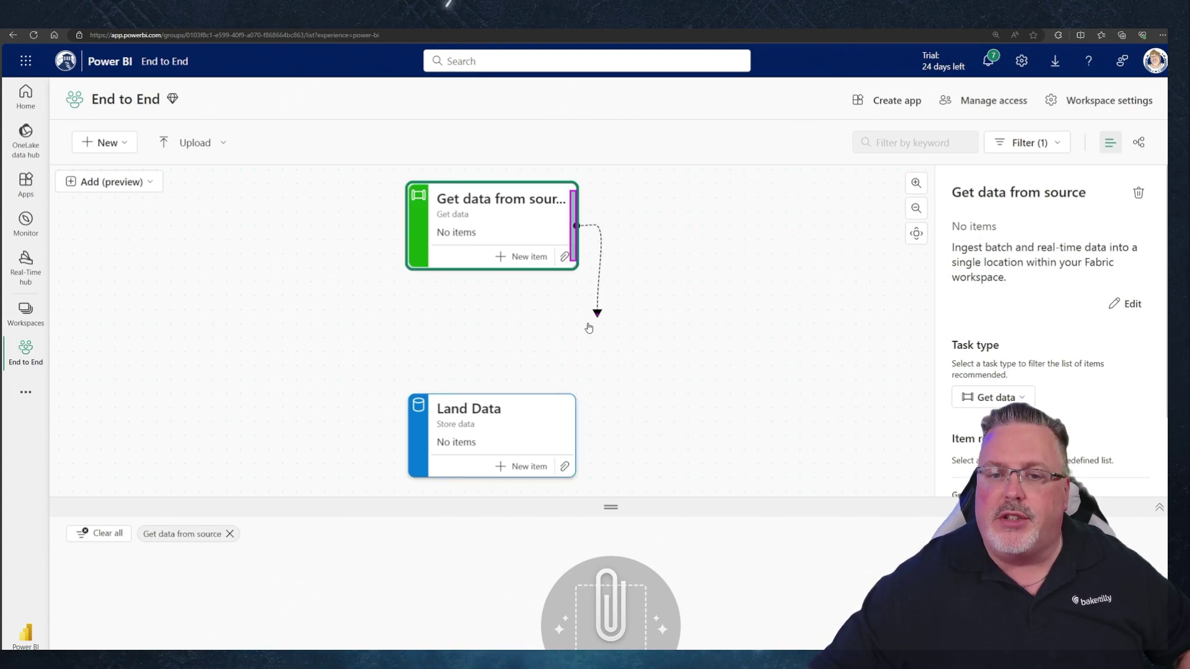
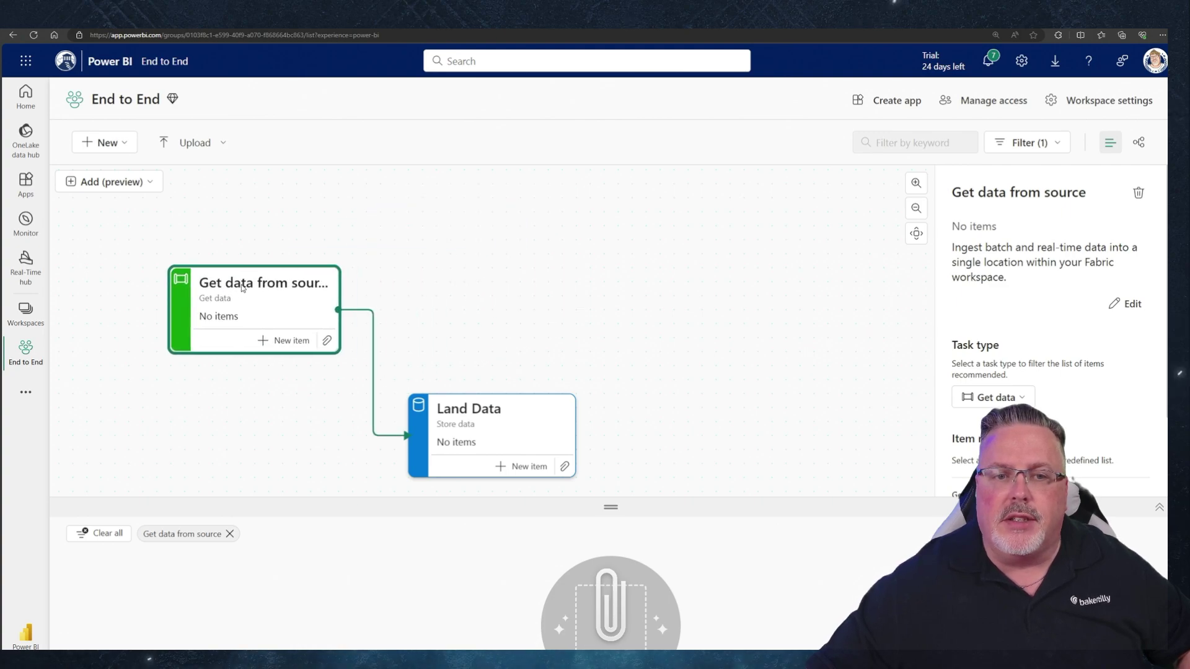
drag(474, 406, 434, 279)
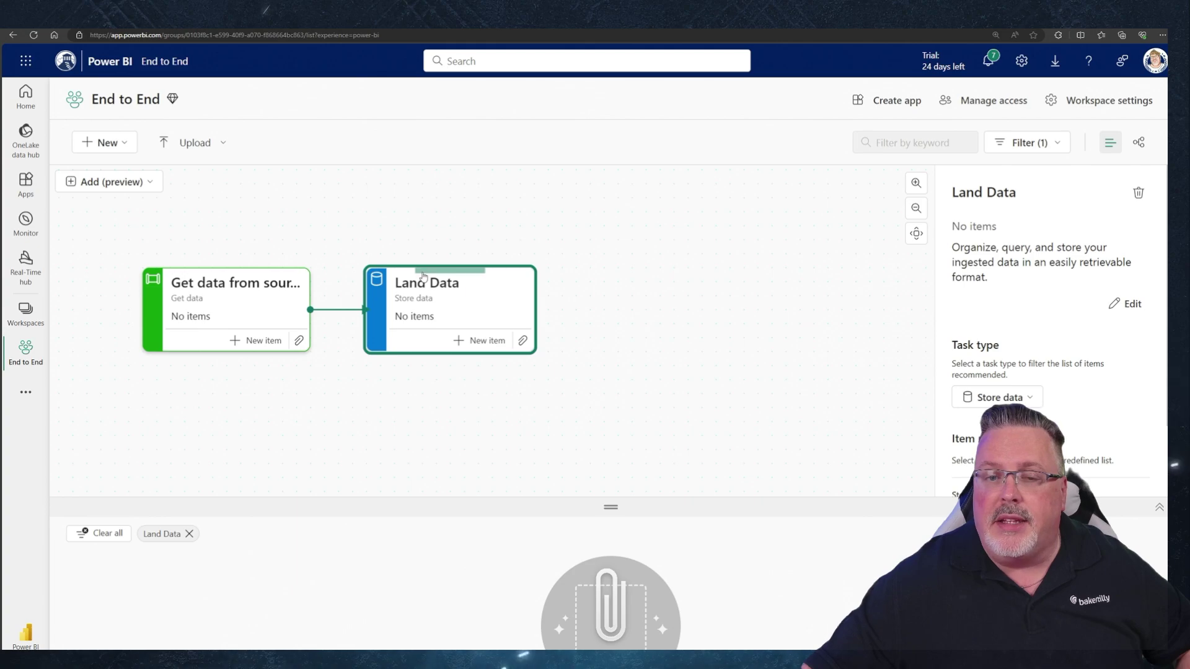
Add a second Get data task, line it up in one row after "Land Data", and connect "Land Data" to it
click(155, 184)
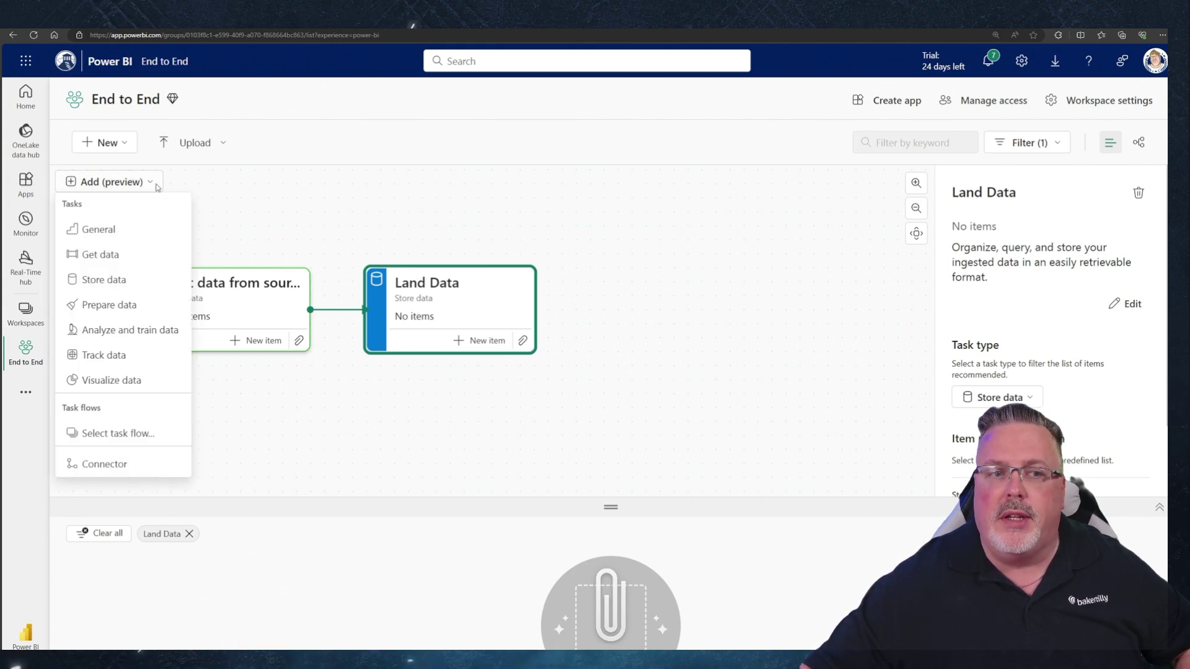
click(102, 254)
drag(551, 410, 644, 221)
drag(392, 211, 308, 239)
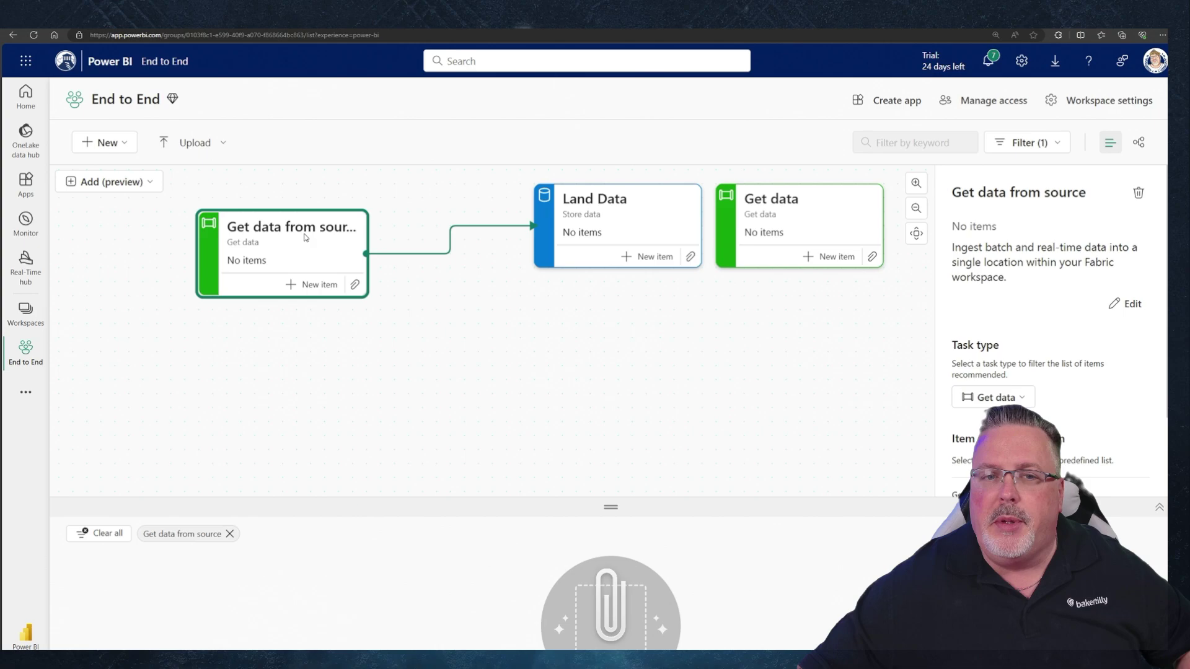
drag(663, 221, 548, 244)
drag(720, 215, 685, 225)
drag(586, 256, 651, 254)
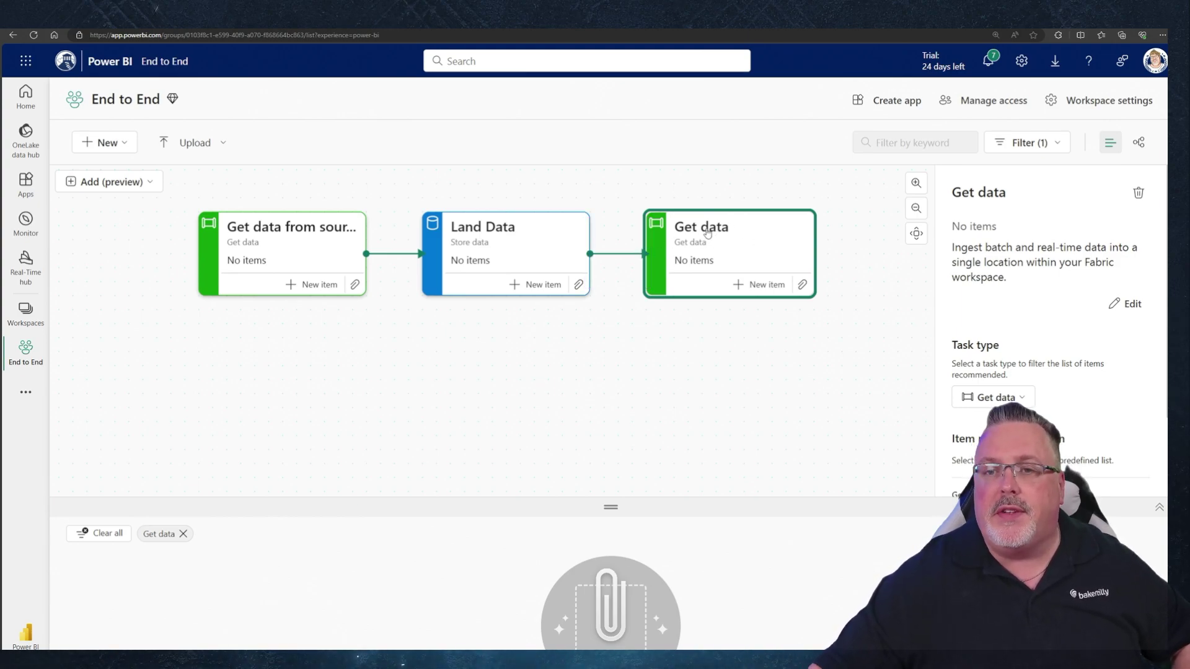
Rename the new Get data task as "Transform data" and save the task details
click(1126, 302)
drag(1022, 249, 952, 257)
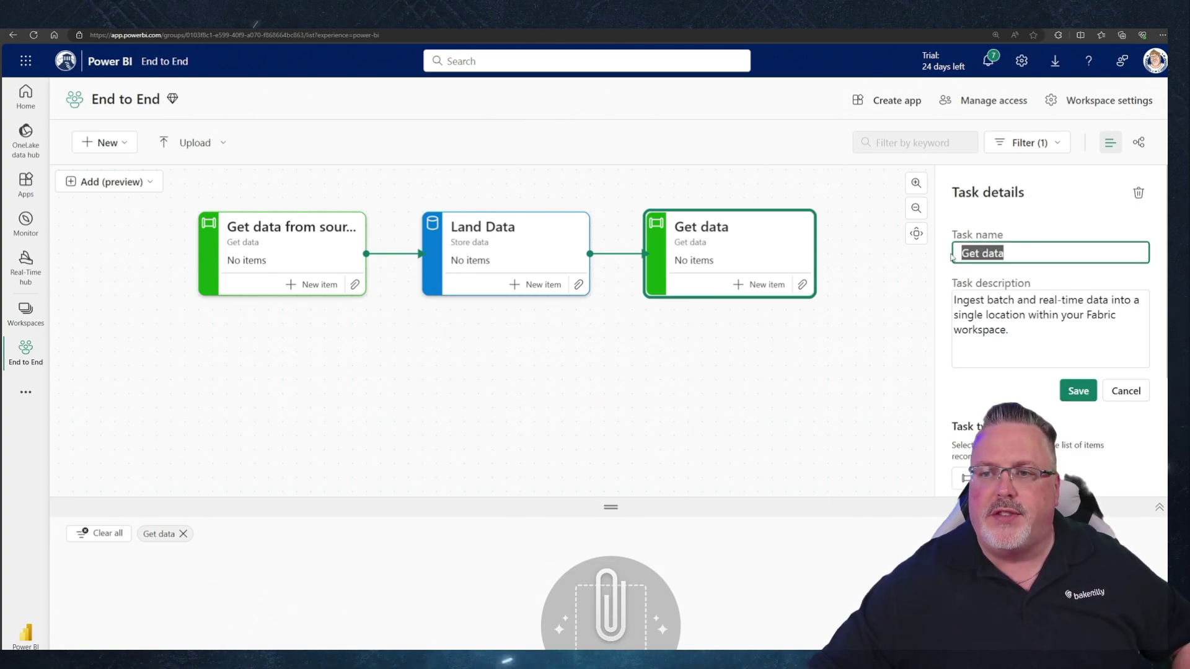
click(975, 253)
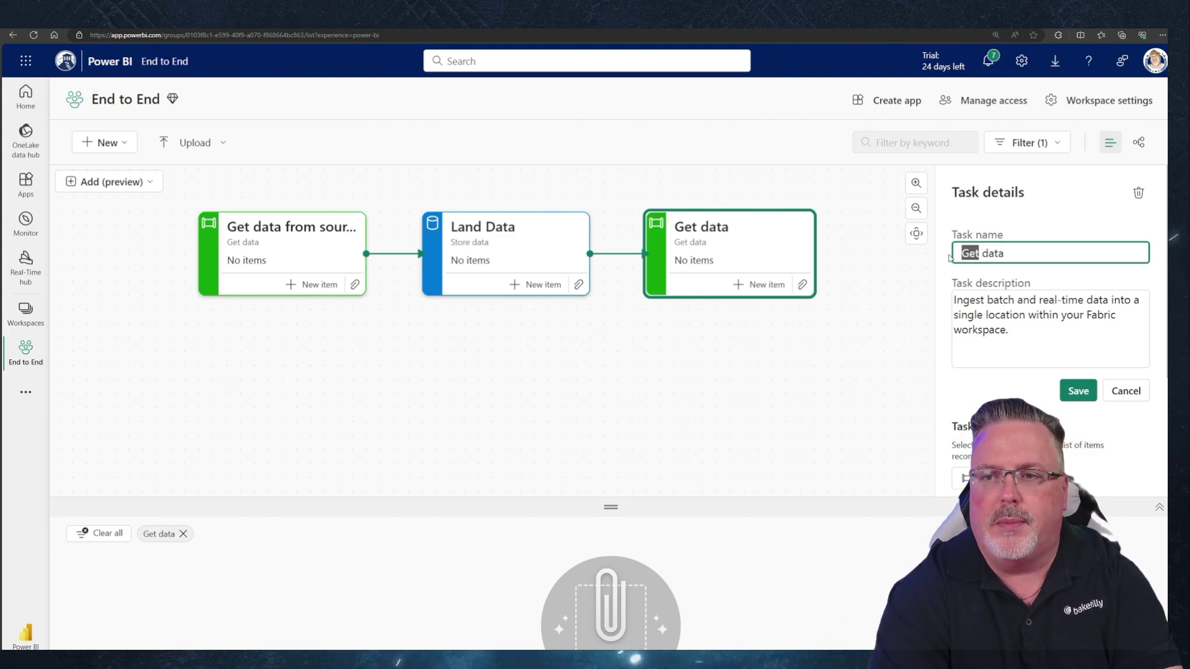
text(Transform)
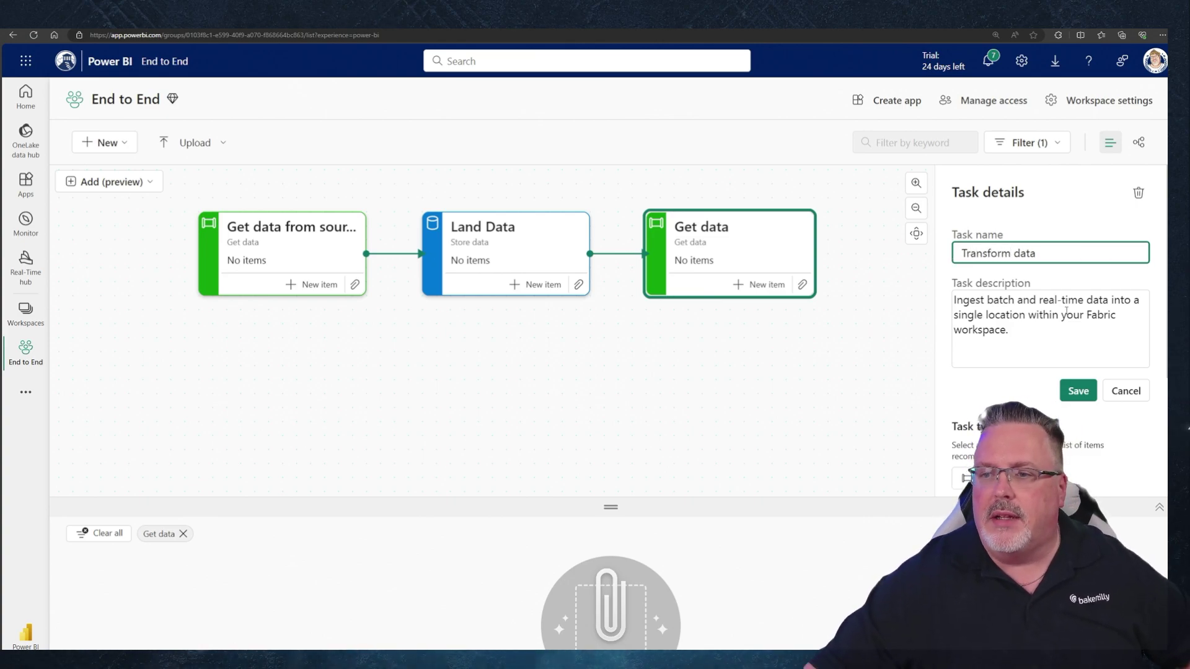
click(1078, 390)
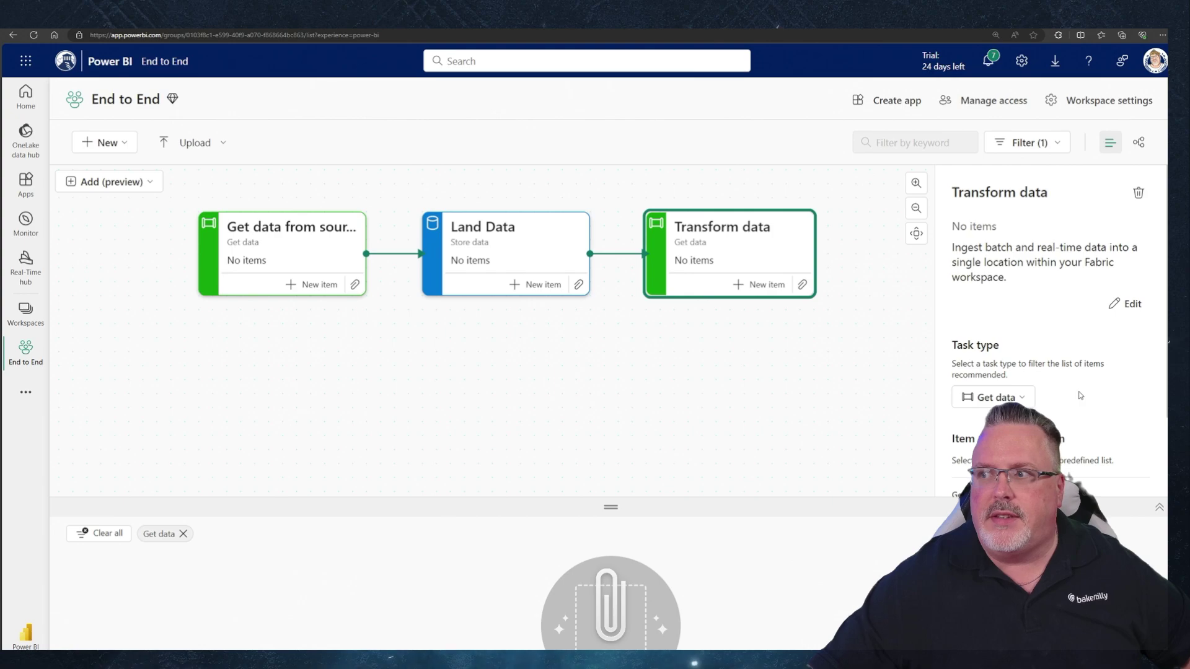
click(784, 347)
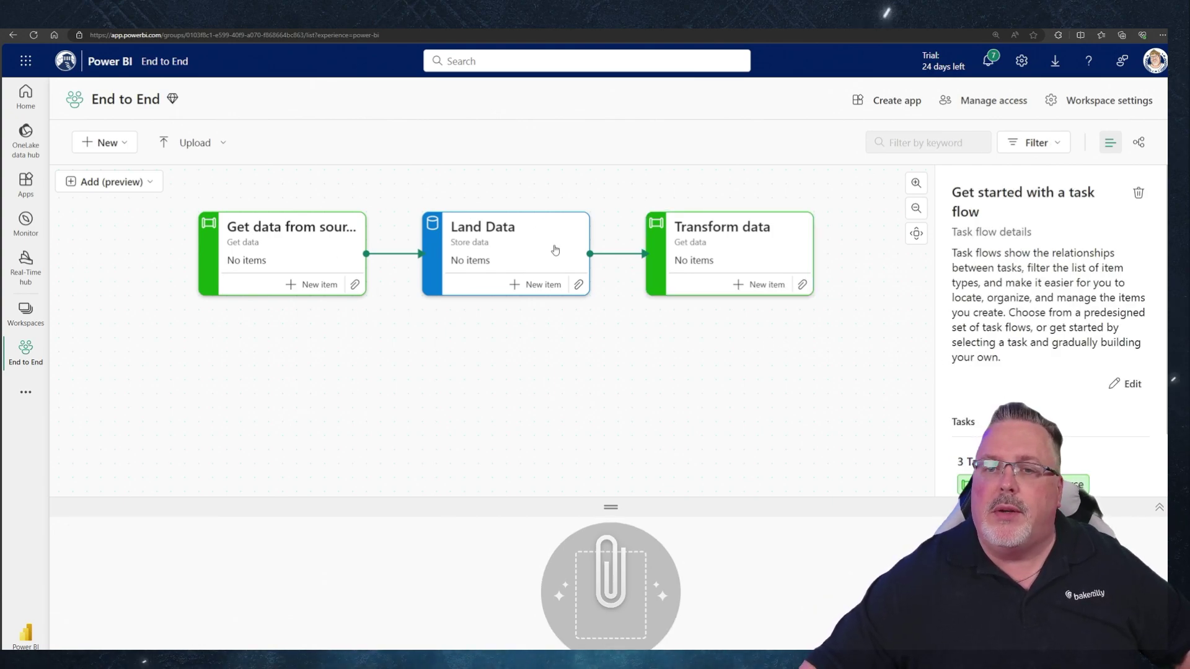
Add another Store data task beyond "Transform data" and connect "Transform data" to it
click(133, 182)
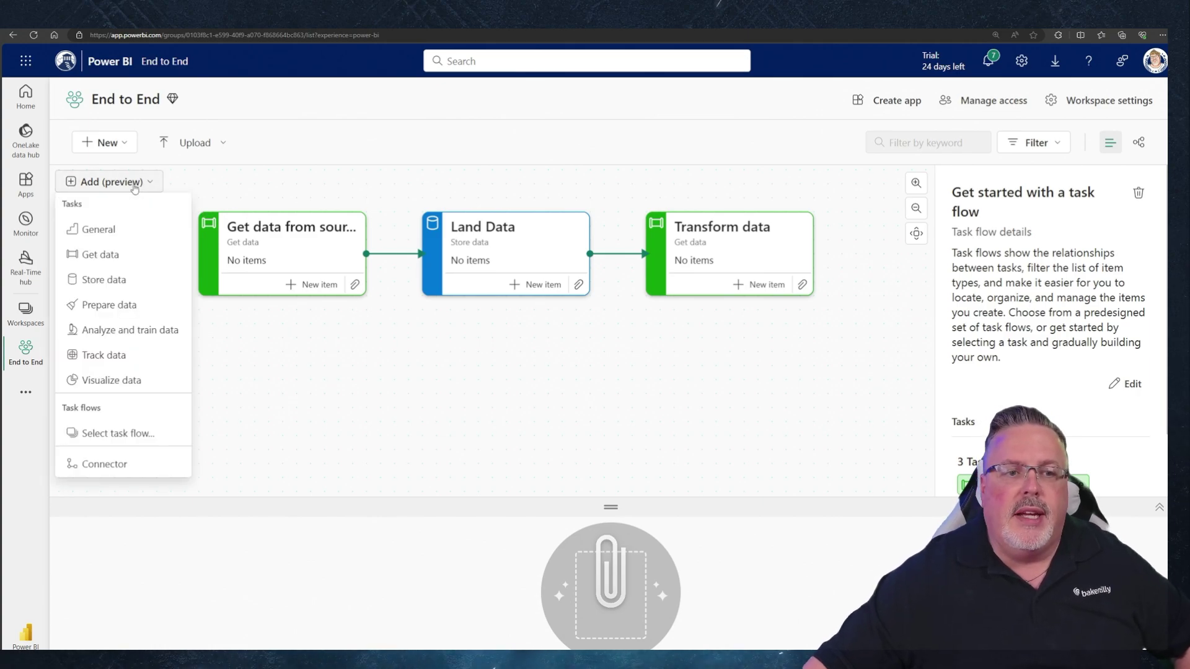
click(103, 279)
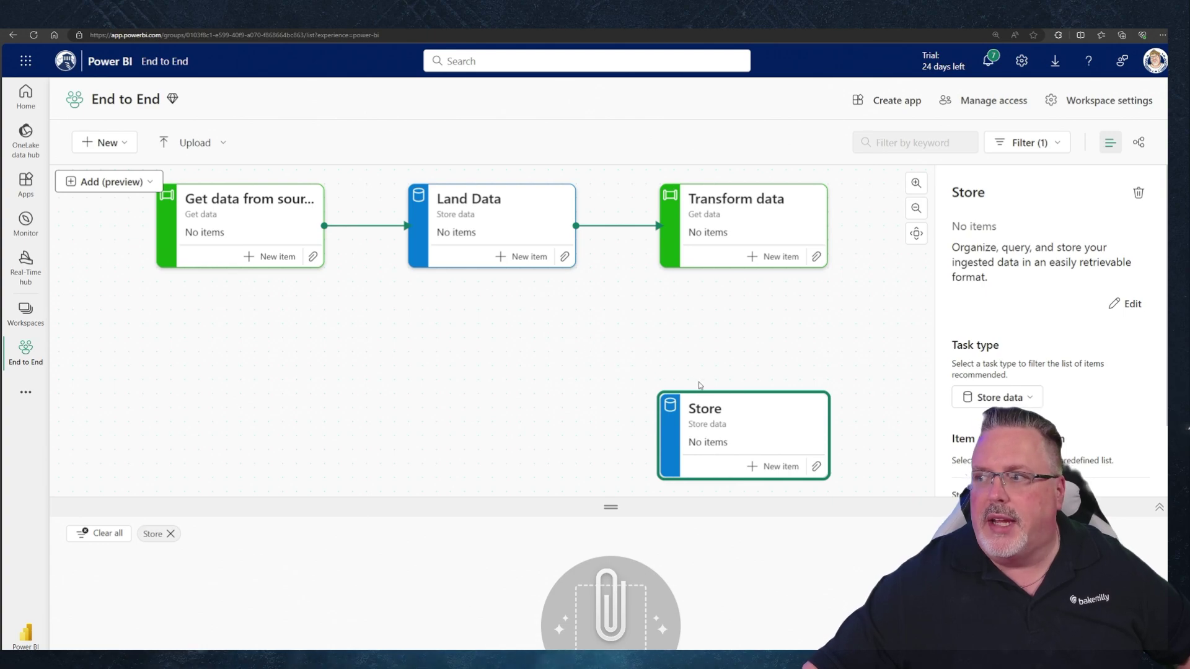
drag(692, 413, 853, 225)
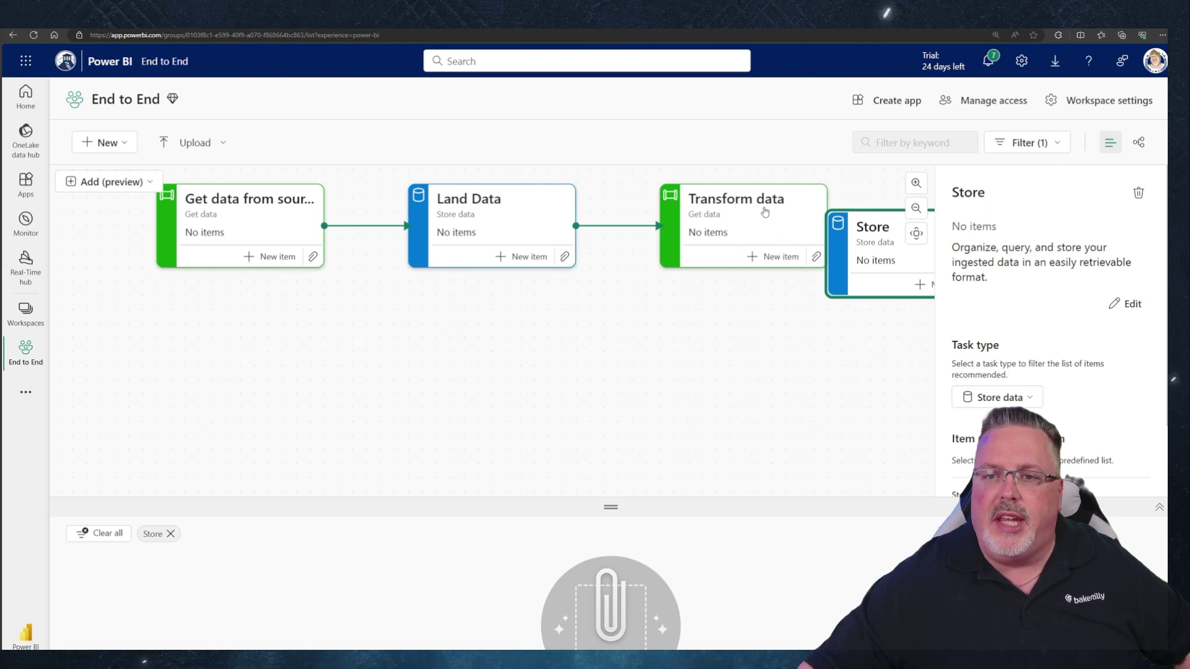
drag(766, 209, 738, 222)
drag(803, 241, 833, 248)
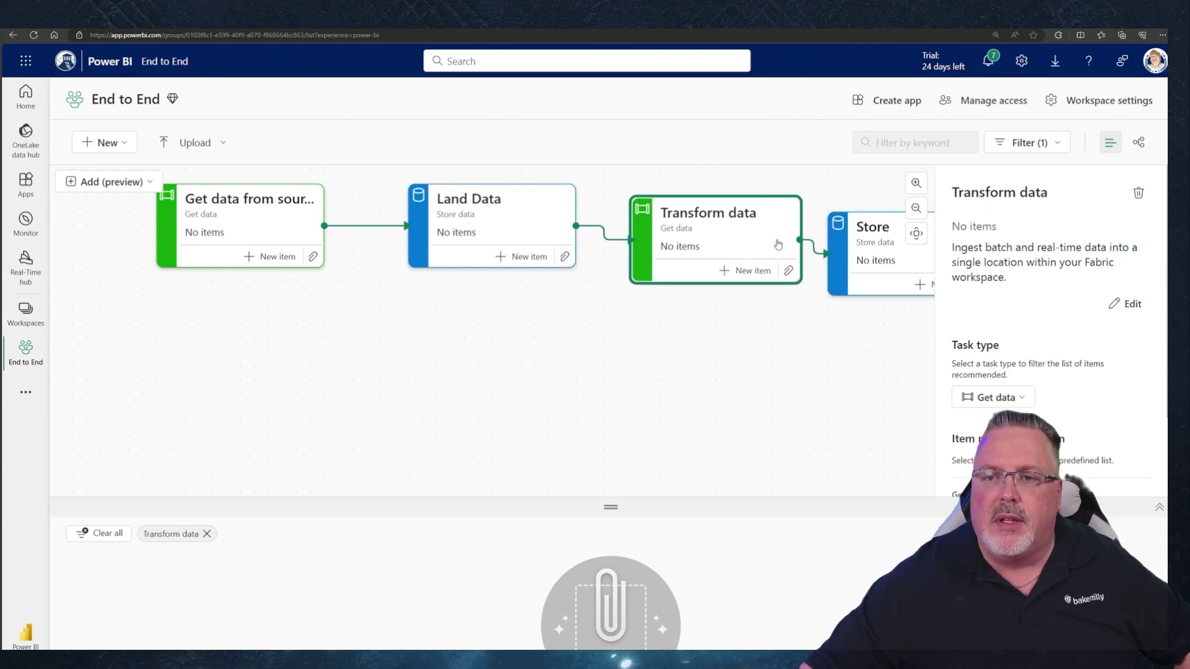
Rearrange all four connected tasks into one straight row with the new Store task at the end
drag(265, 197, 180, 253)
drag(502, 196, 402, 251)
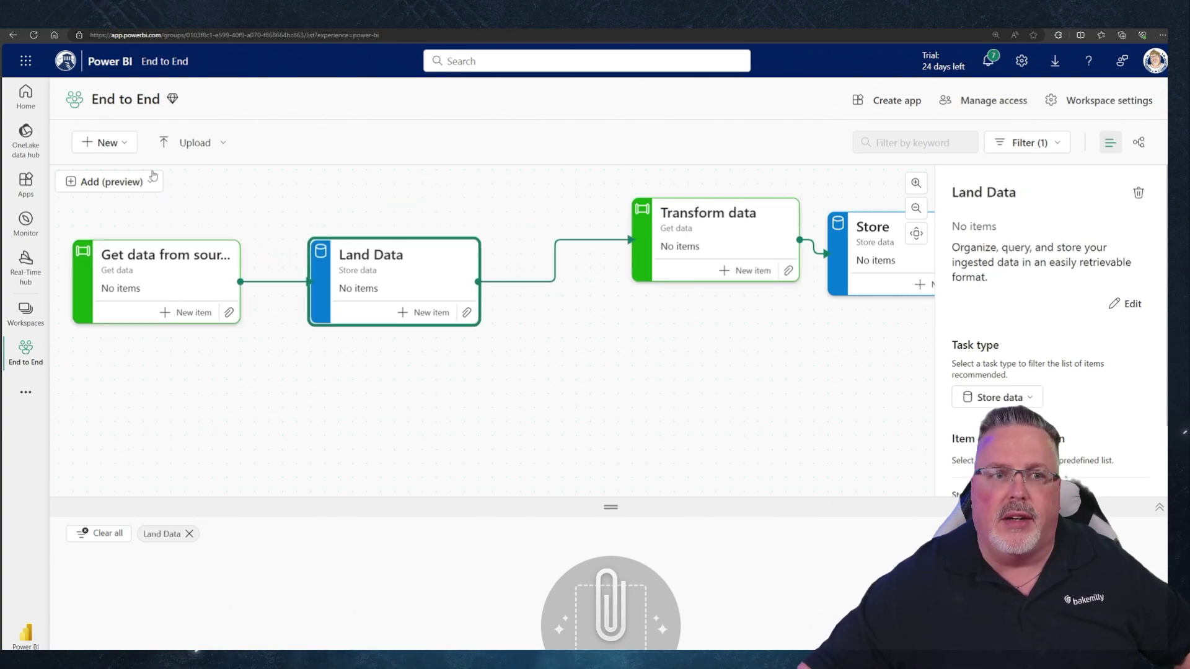
click(916, 234)
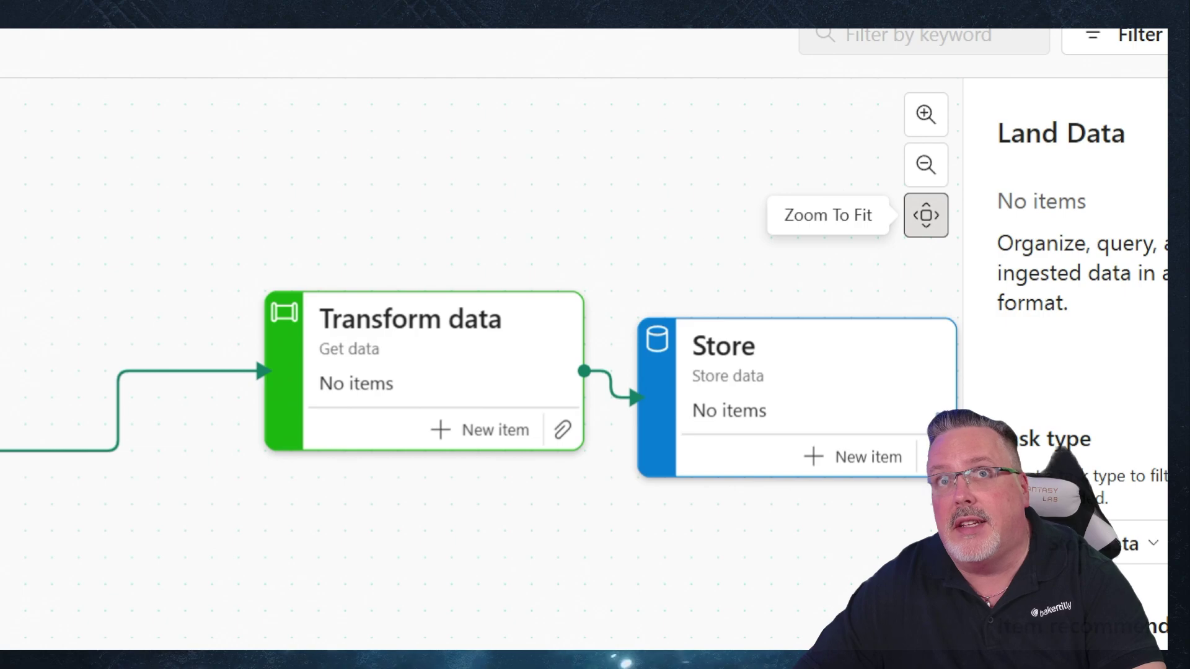
drag(894, 188, 957, 260)
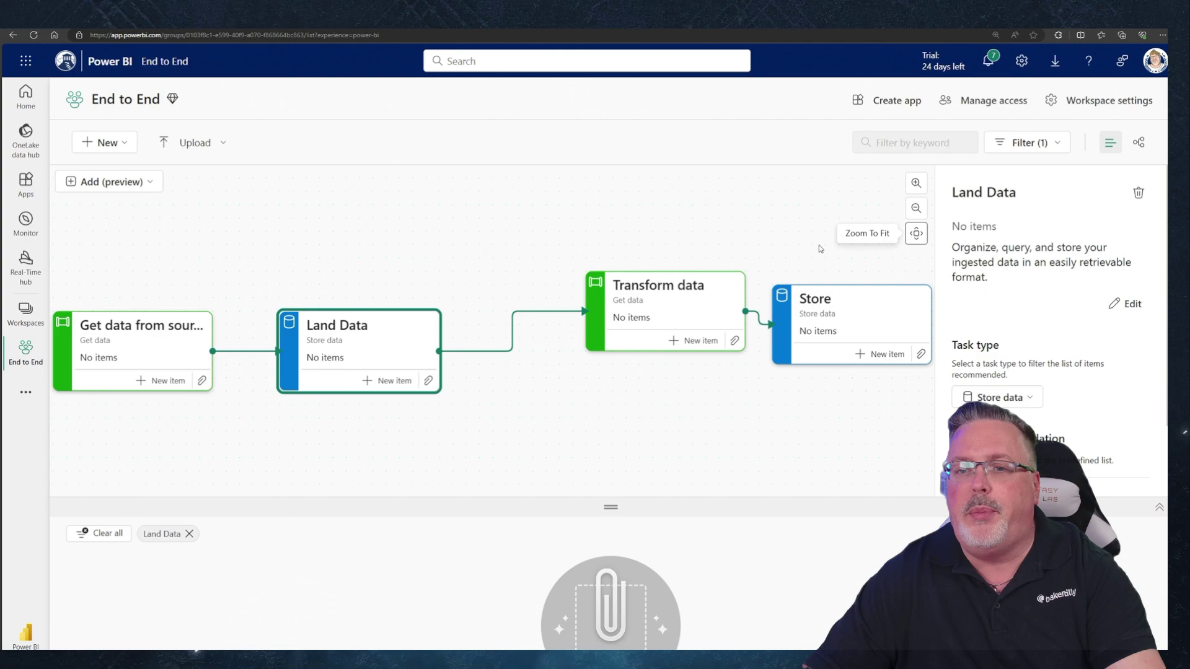
drag(685, 303, 601, 331)
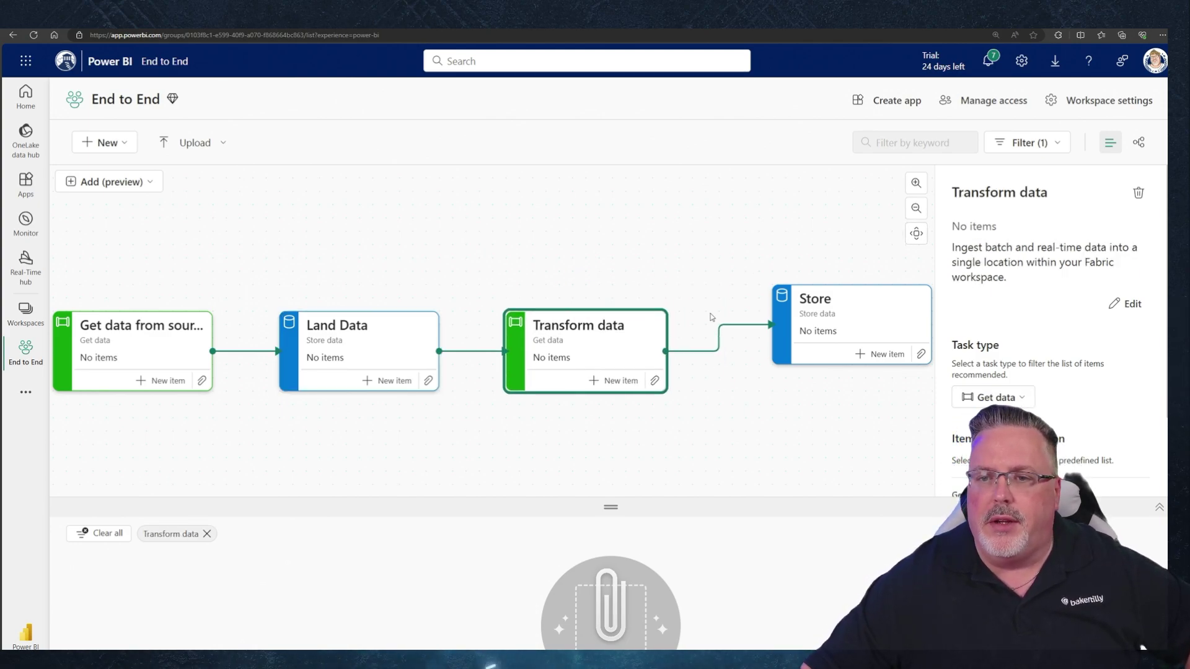
drag(813, 301, 751, 326)
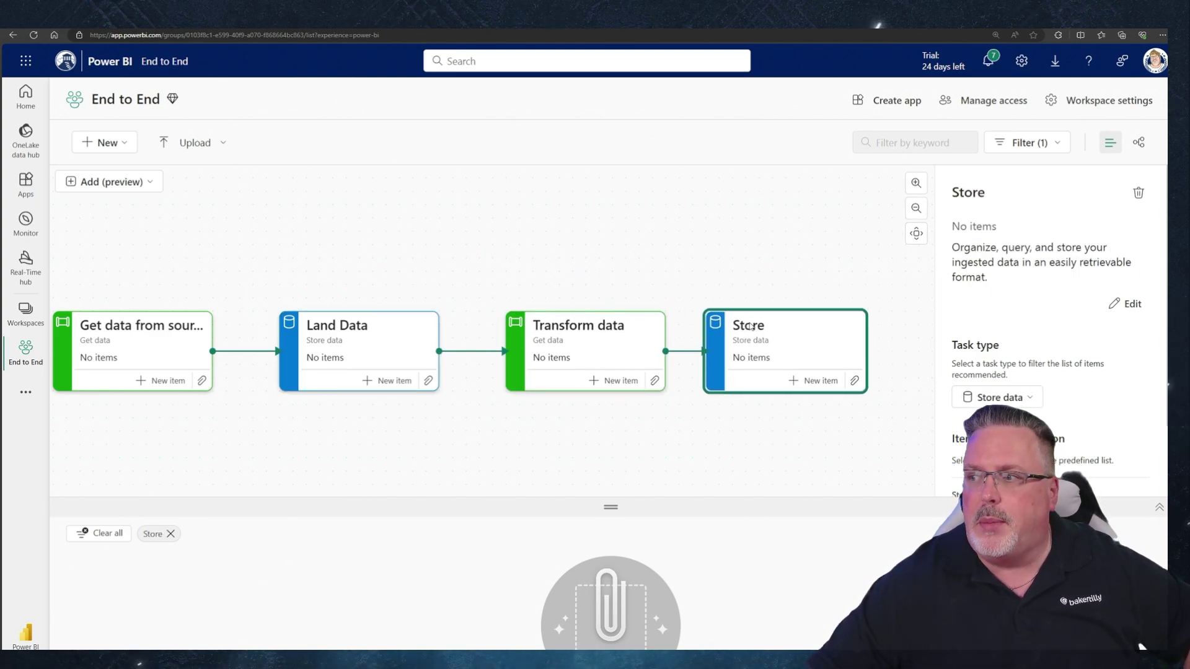
Rename the Store task at the end of the flow as "Datamart" and save the task details
click(1127, 305)
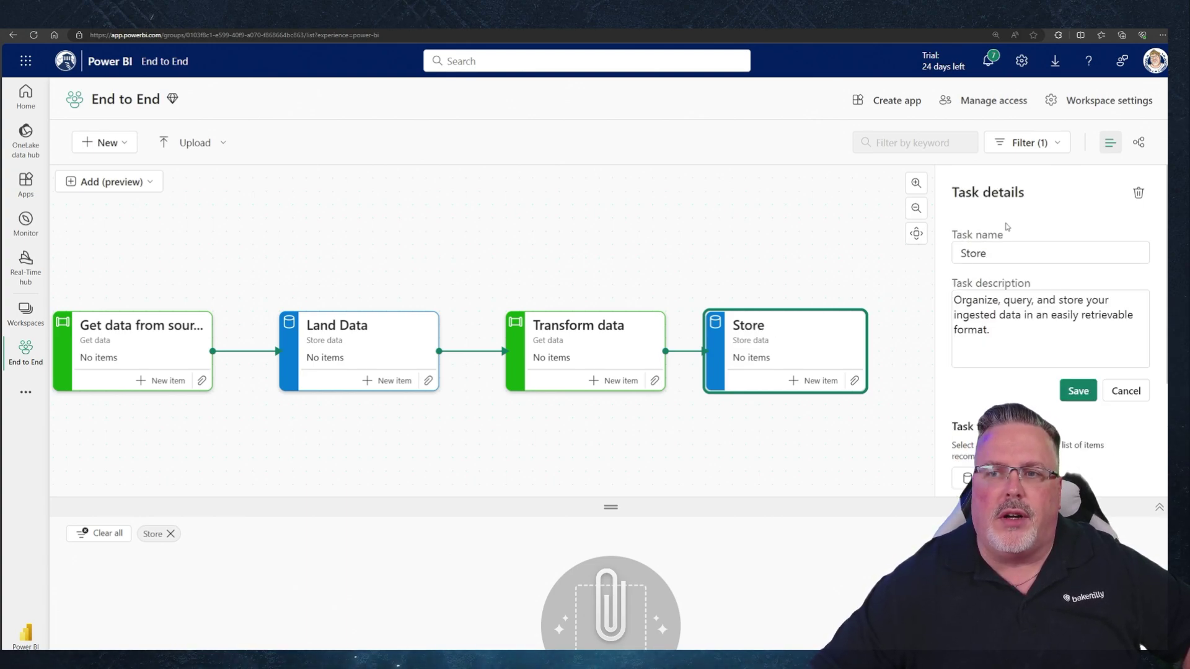
drag(1003, 251, 948, 254)
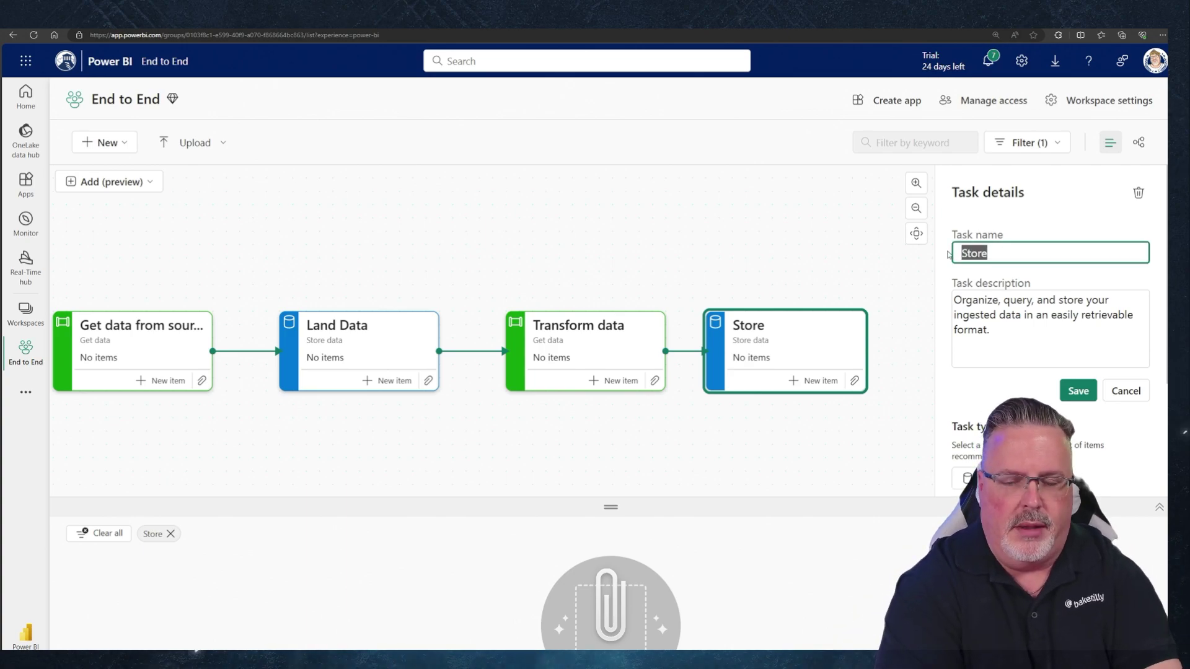
text(Datamart)
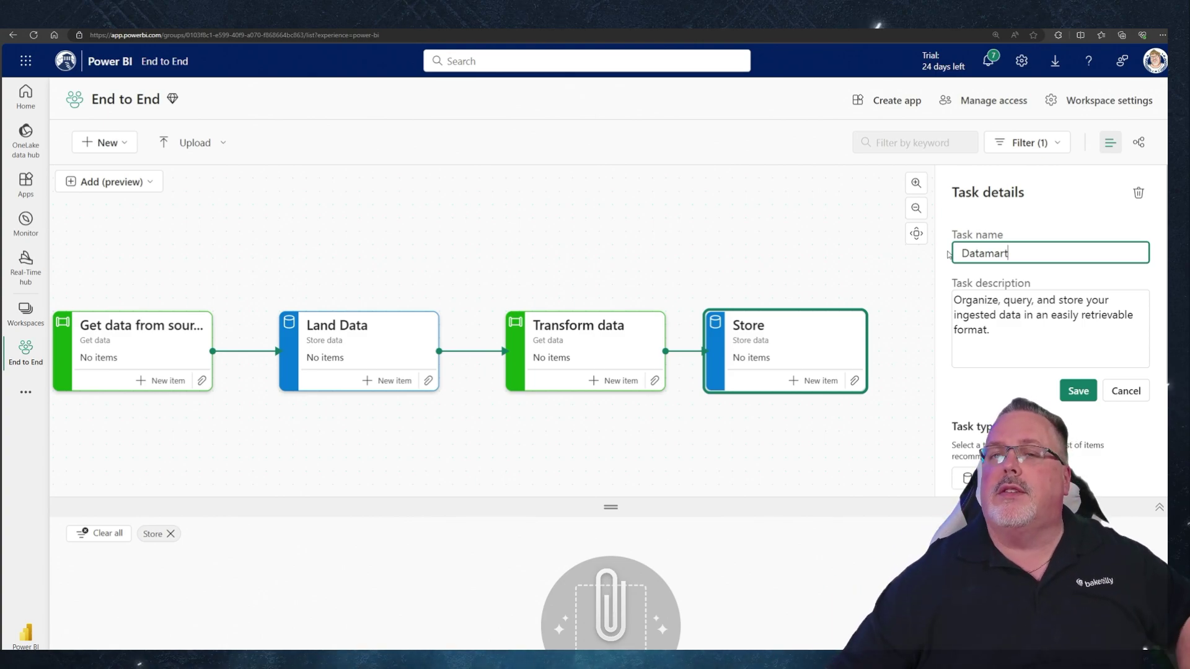
click(1068, 390)
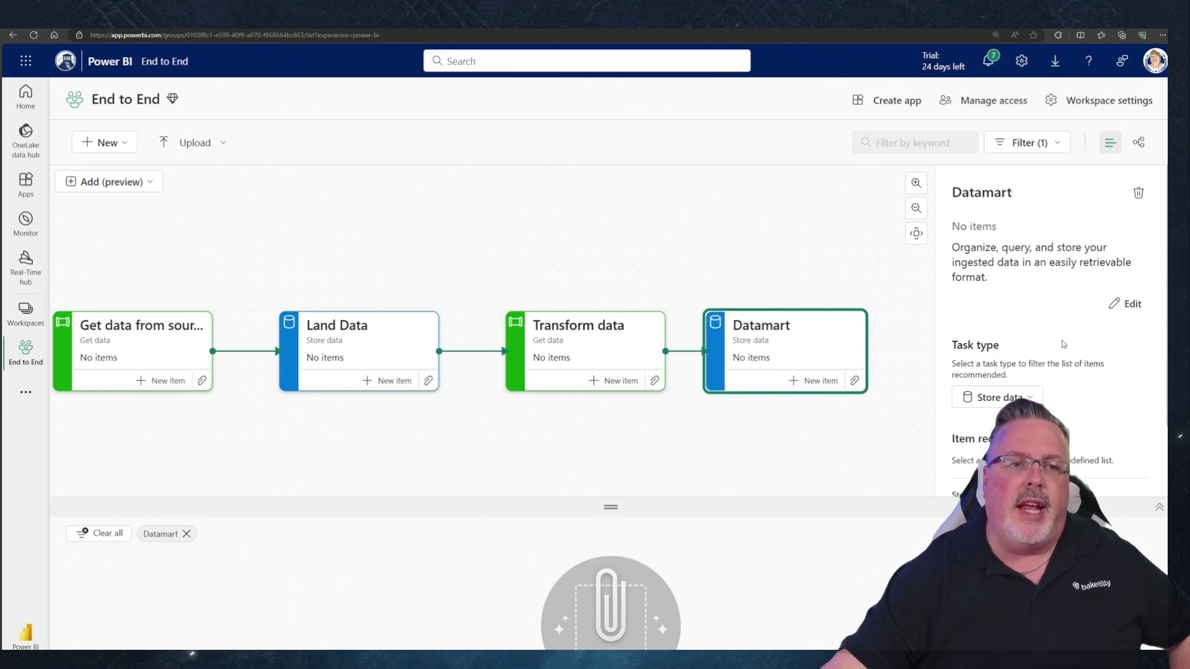
Add a General task in line after "Datamart" and connect "Datamart" to it
click(110, 182)
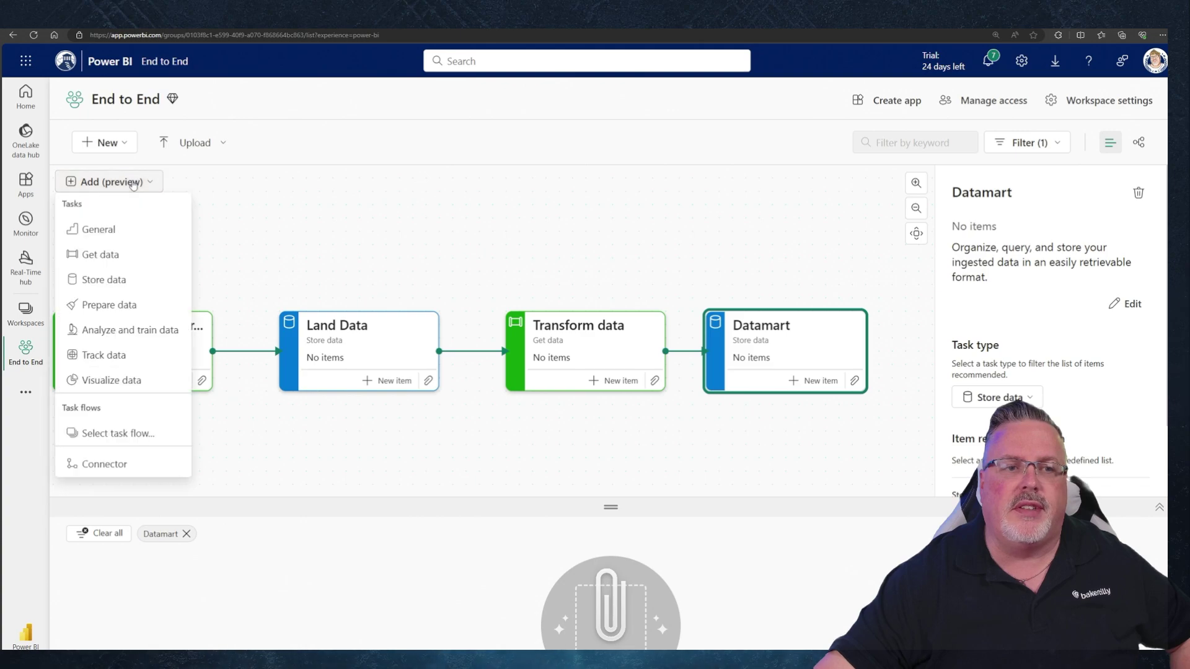
click(102, 229)
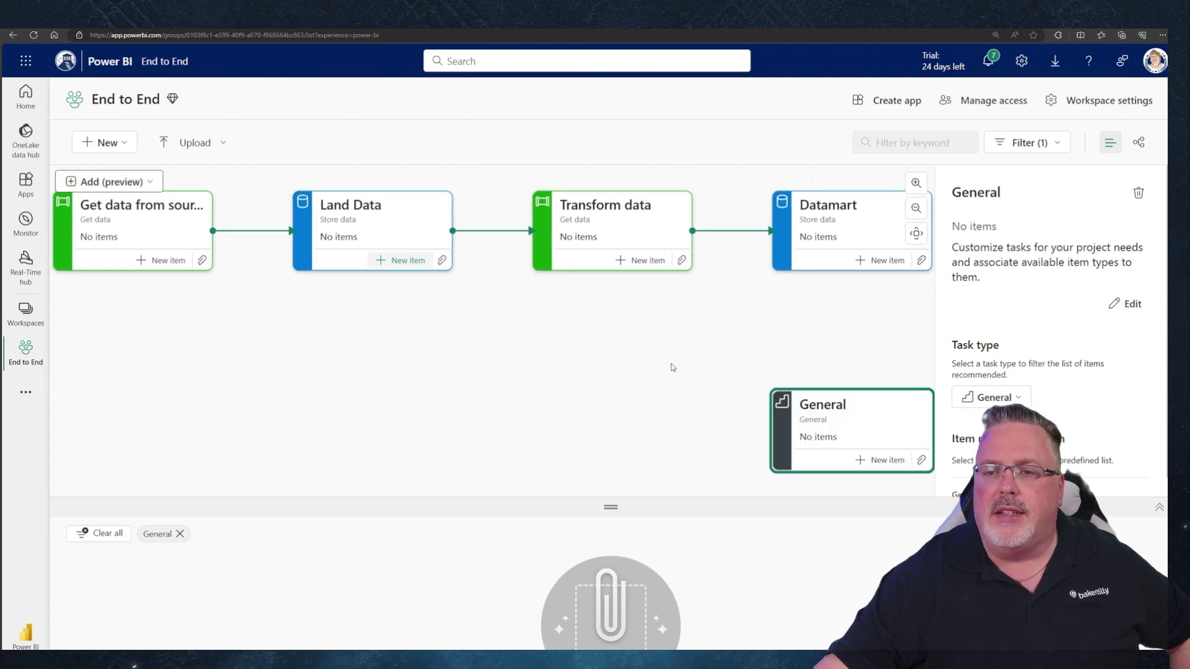
drag(775, 416, 926, 235)
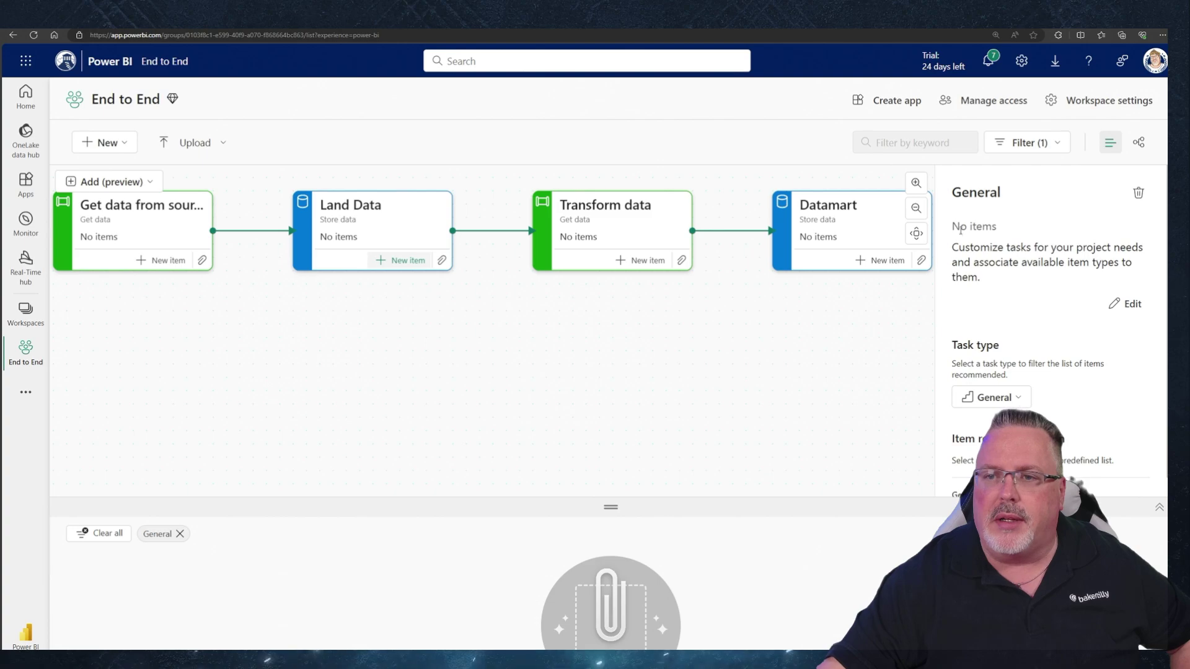
click(917, 236)
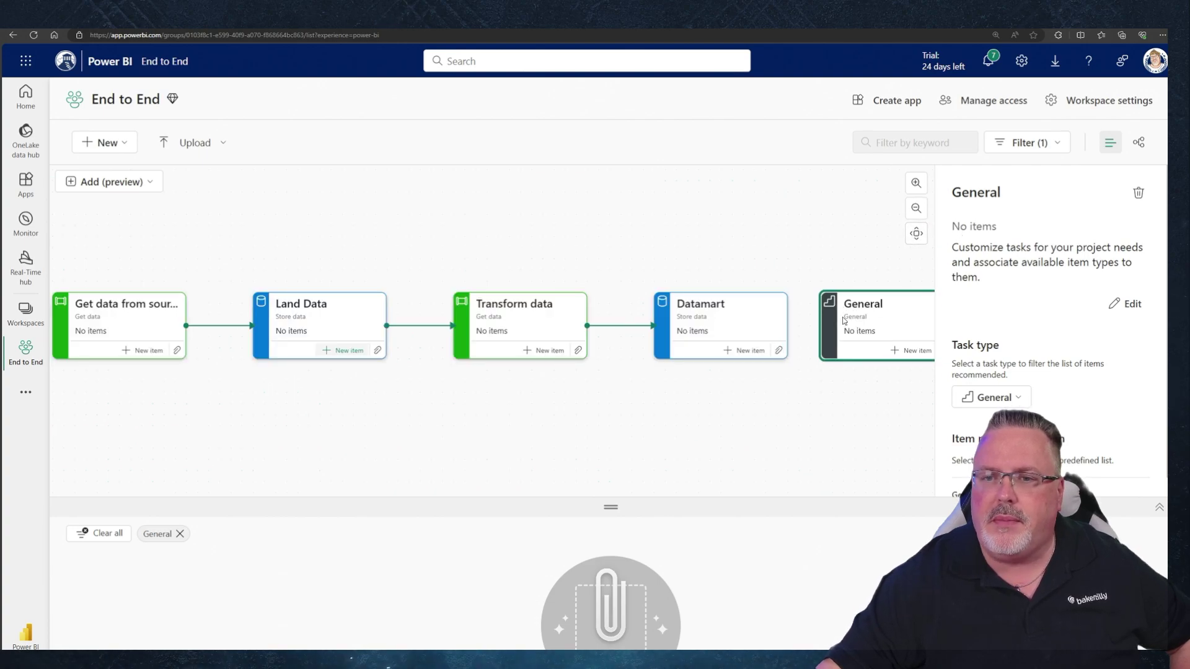
drag(785, 328, 824, 325)
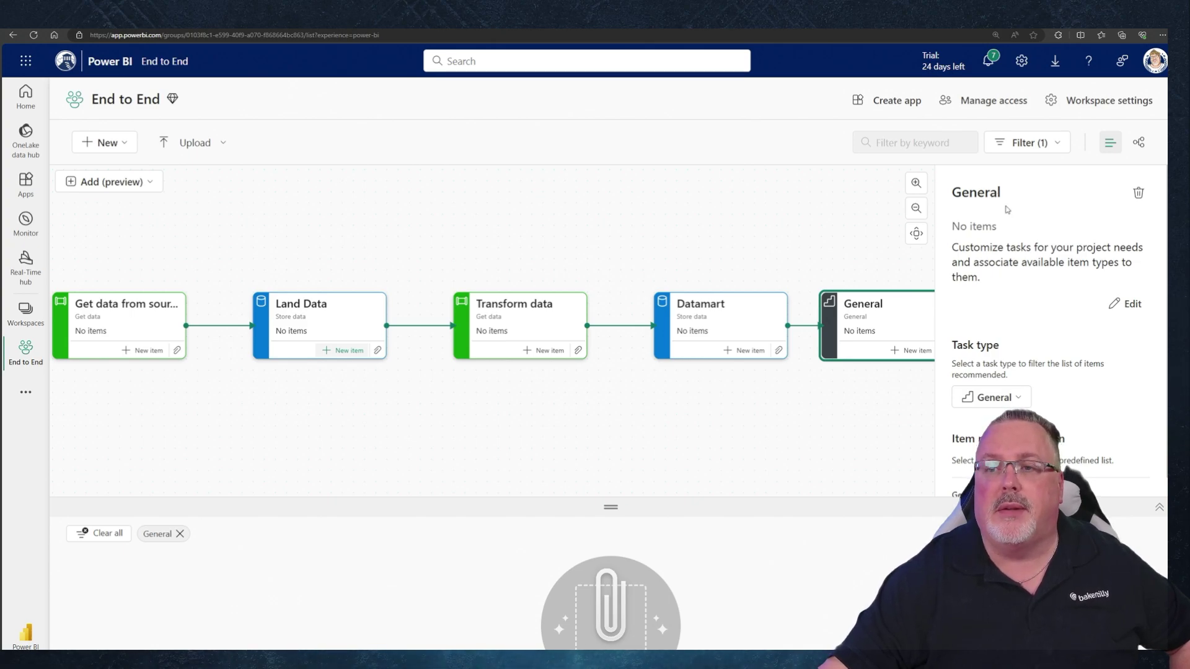
Rename the General task as "Semantic Model" and save the task details
click(1113, 305)
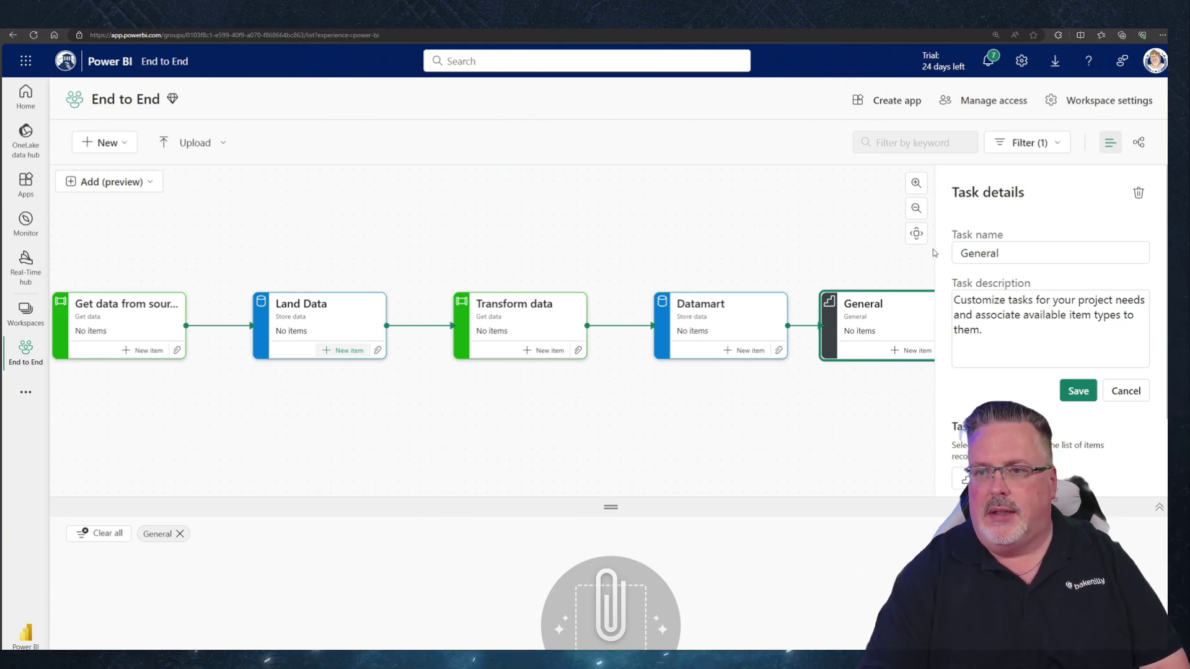
double_click(1004, 256)
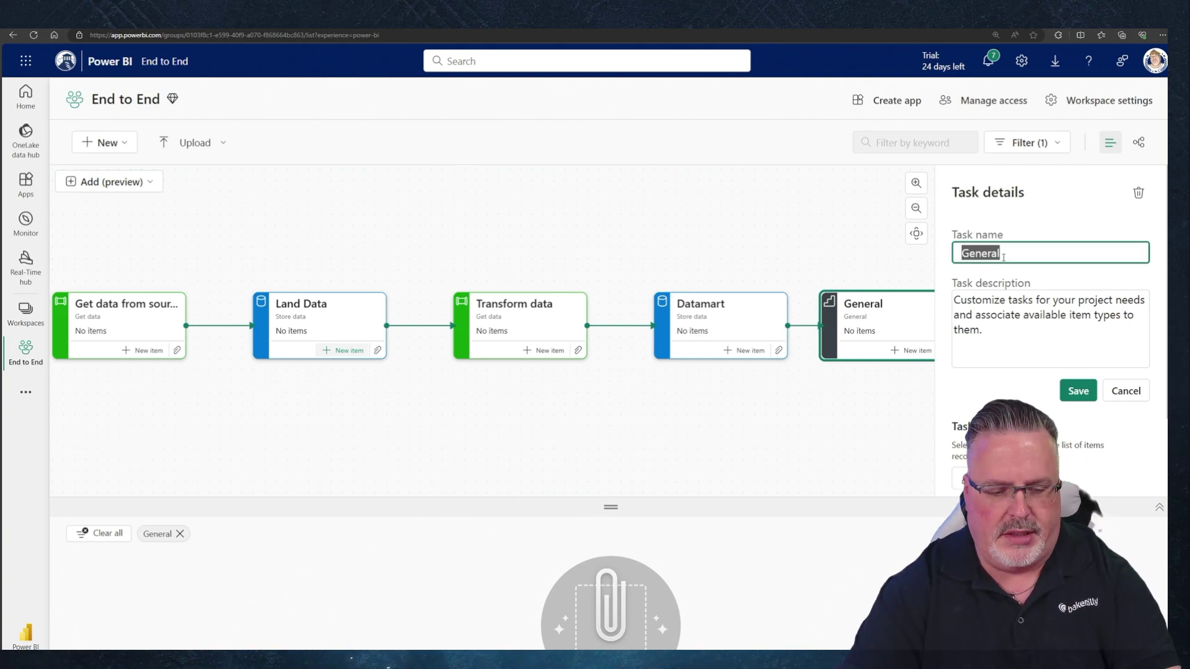
text(Semantic Model)
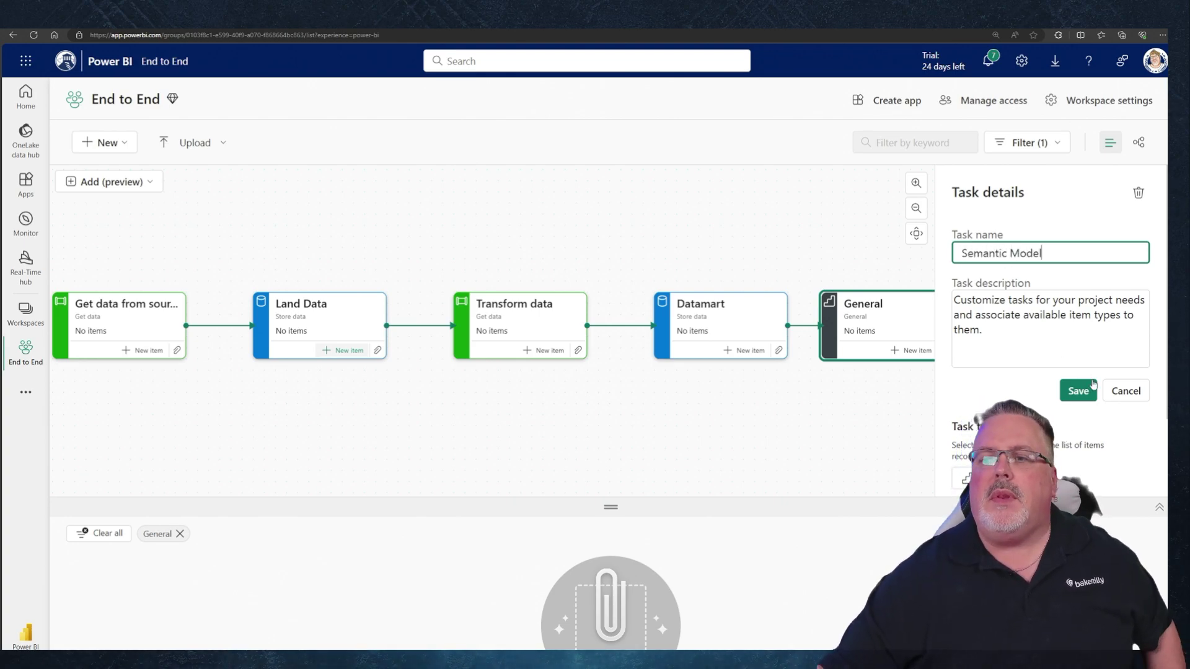
click(1078, 390)
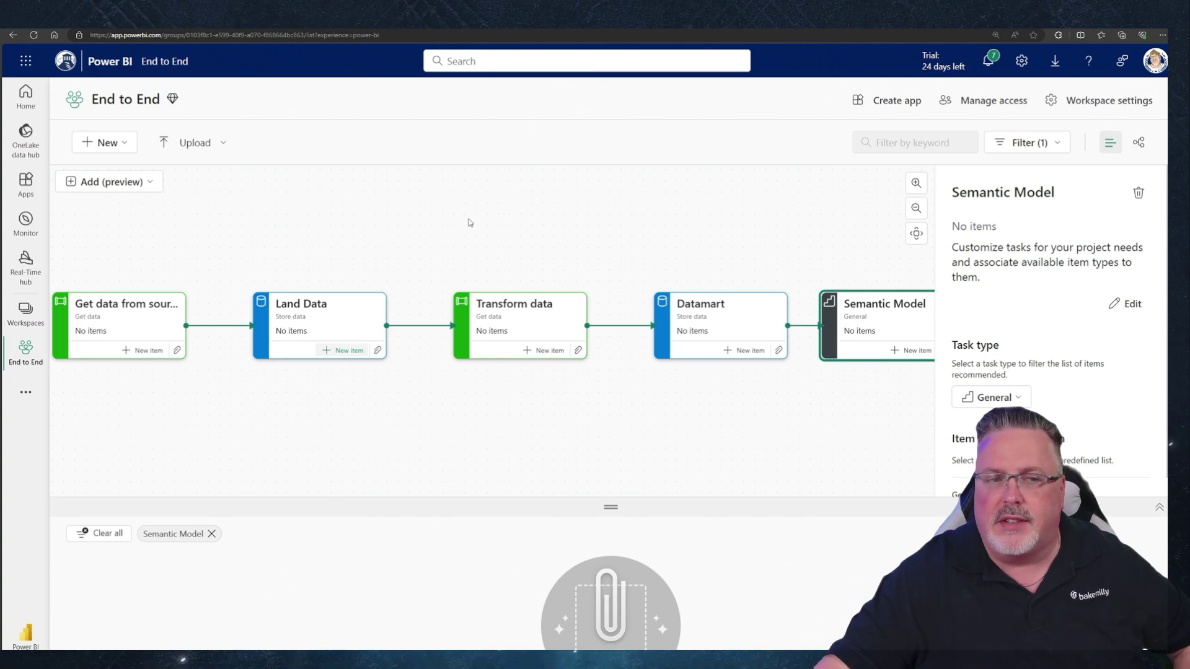
Add a Visualize data task at the end of the row and connect "Semantic Model" to it
click(158, 181)
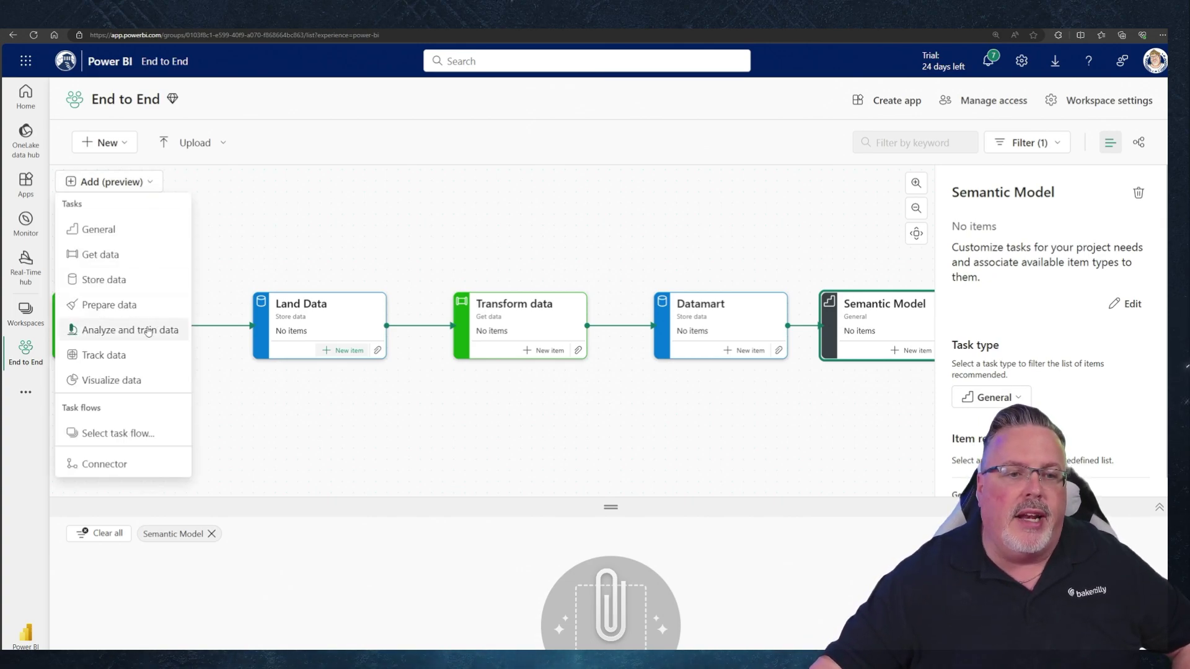
click(119, 379)
drag(826, 422, 946, 271)
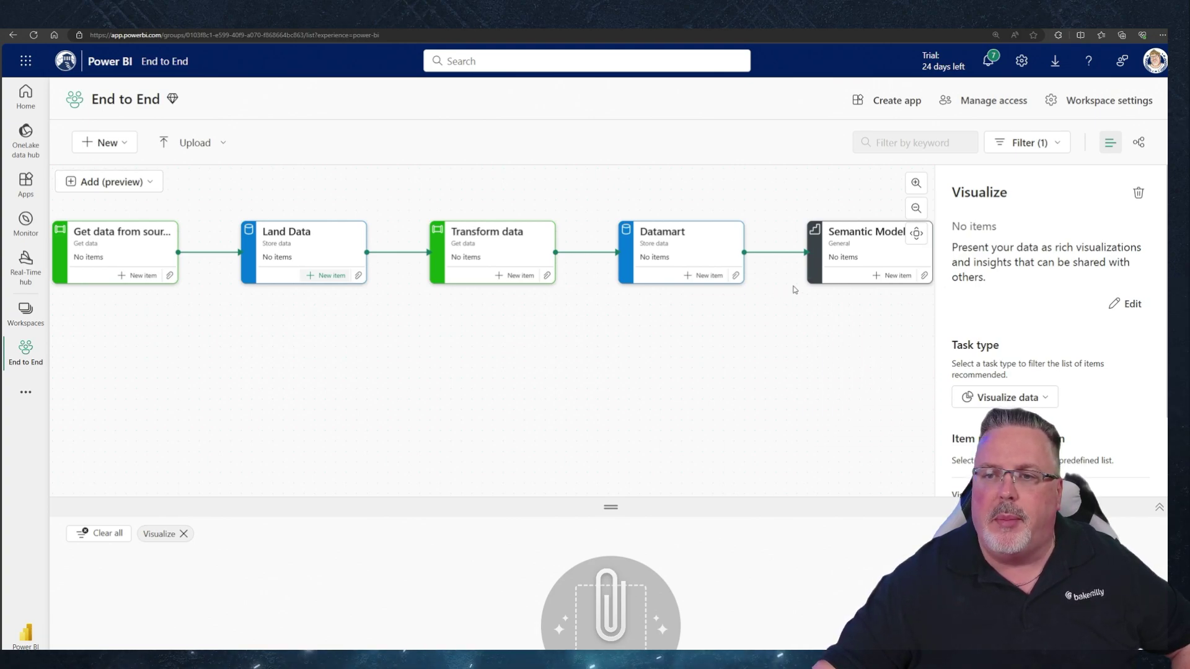
click(917, 235)
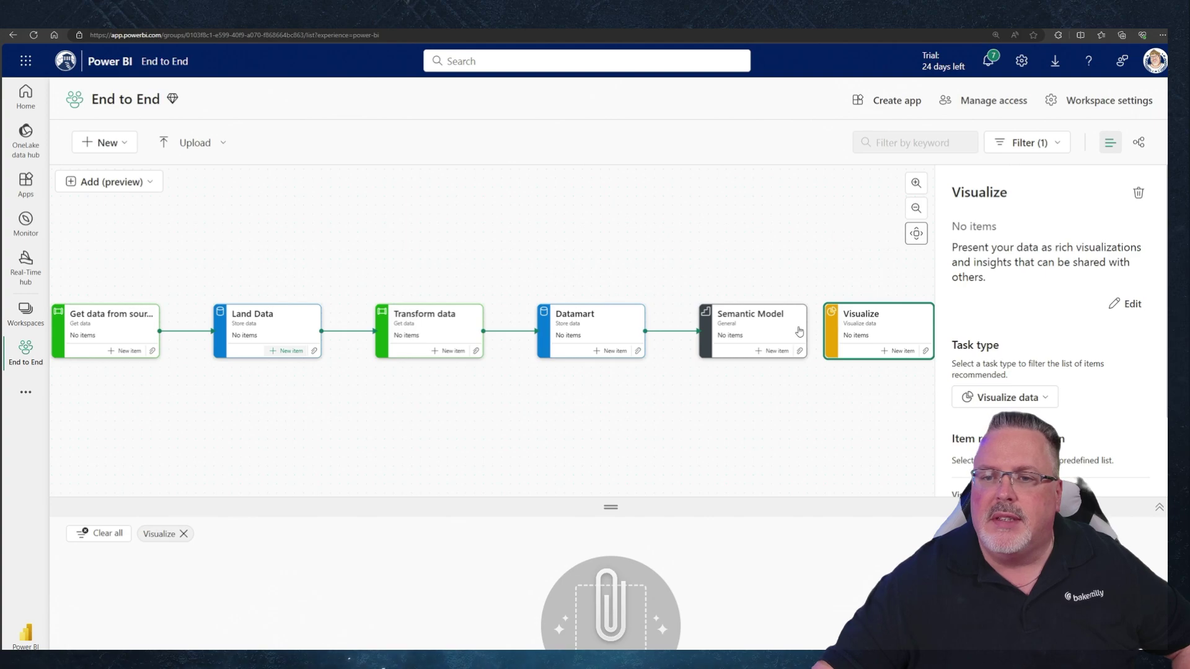
drag(806, 331, 824, 331)
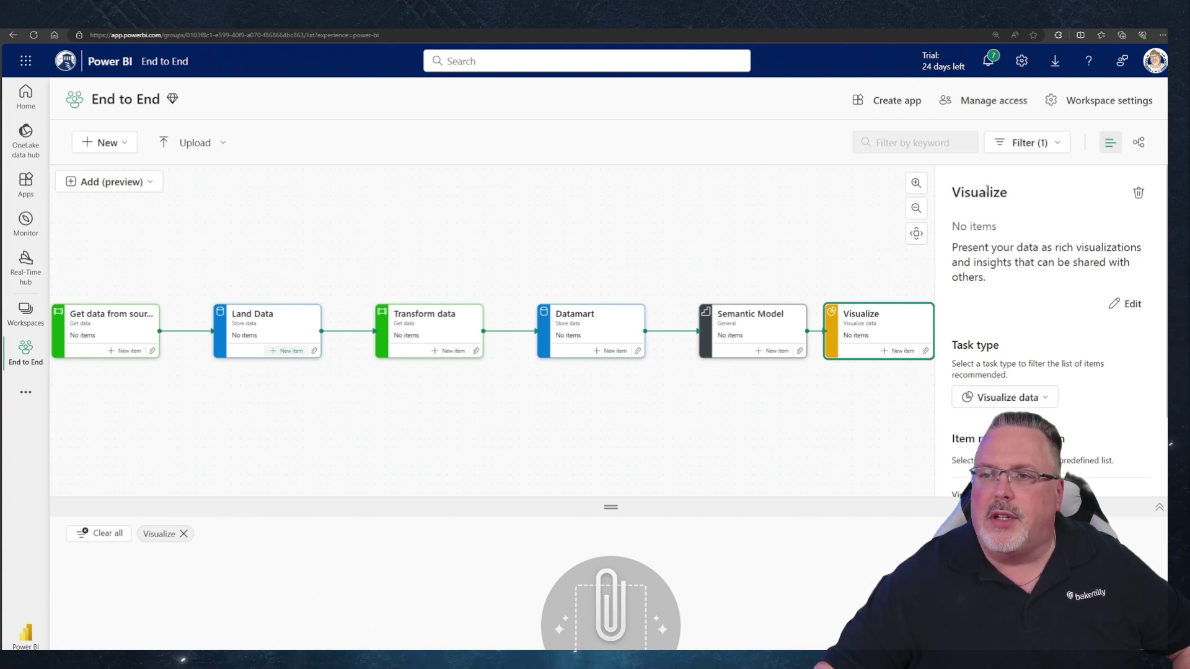
Rename the Visualize task as "Reports", save it, and shift "Semantic Model" slightly away from it to widen the gap
click(1125, 303)
drag(1017, 253, 951, 251)
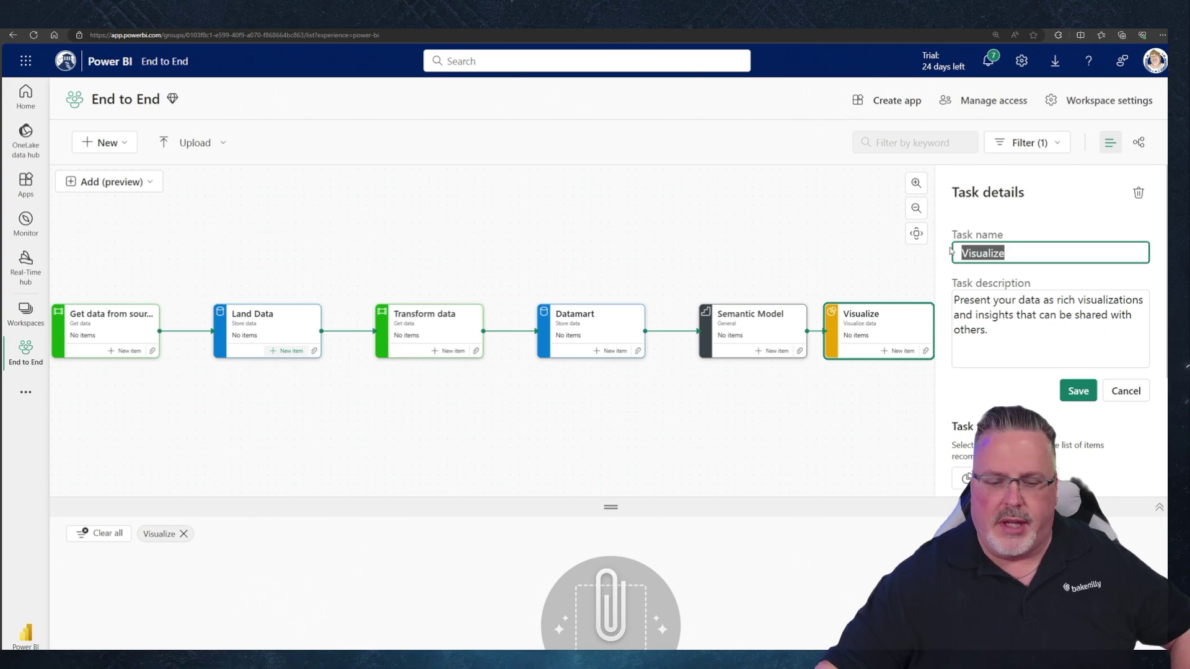
text(Reports)
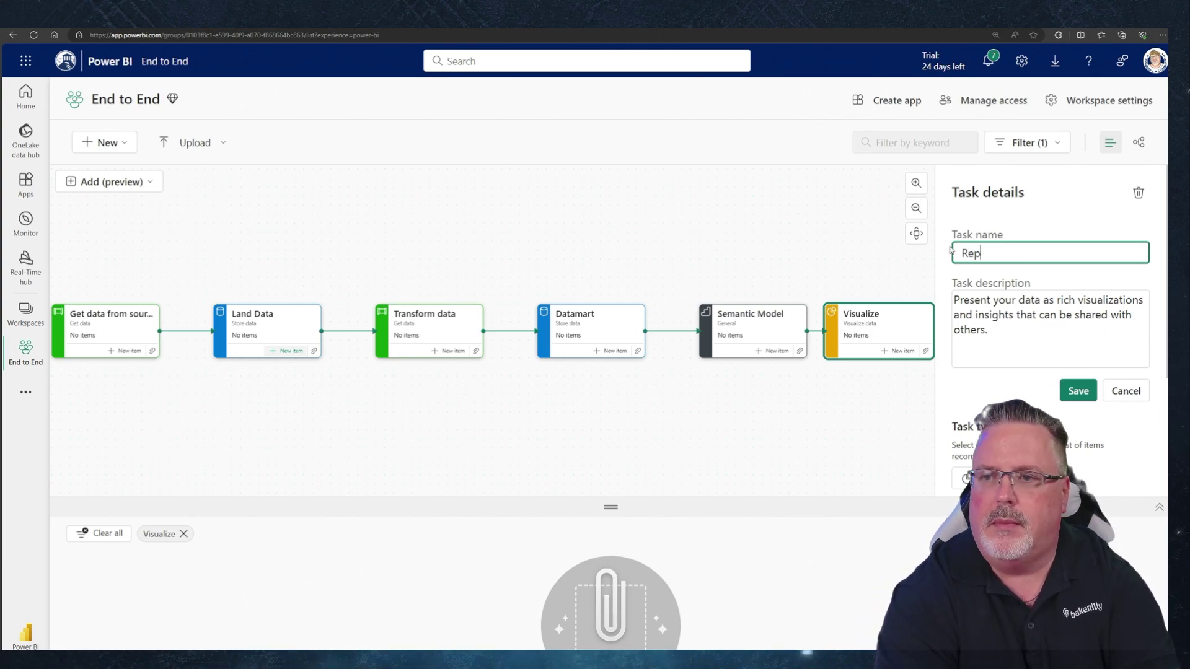
click(1079, 390)
click(722, 319)
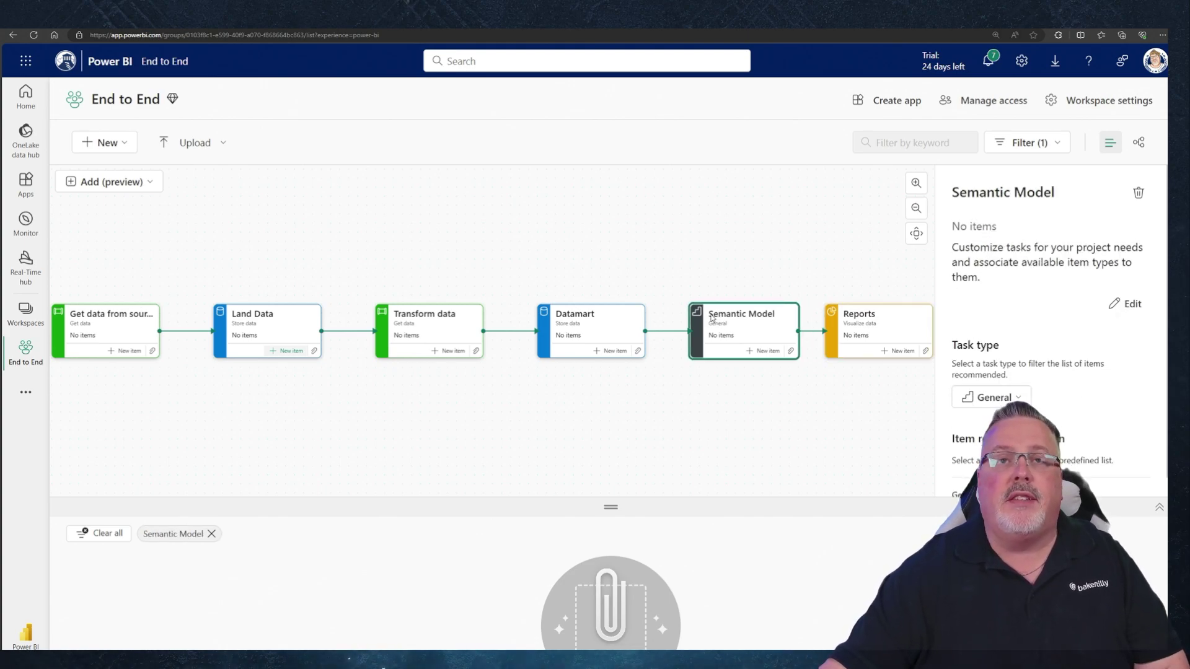